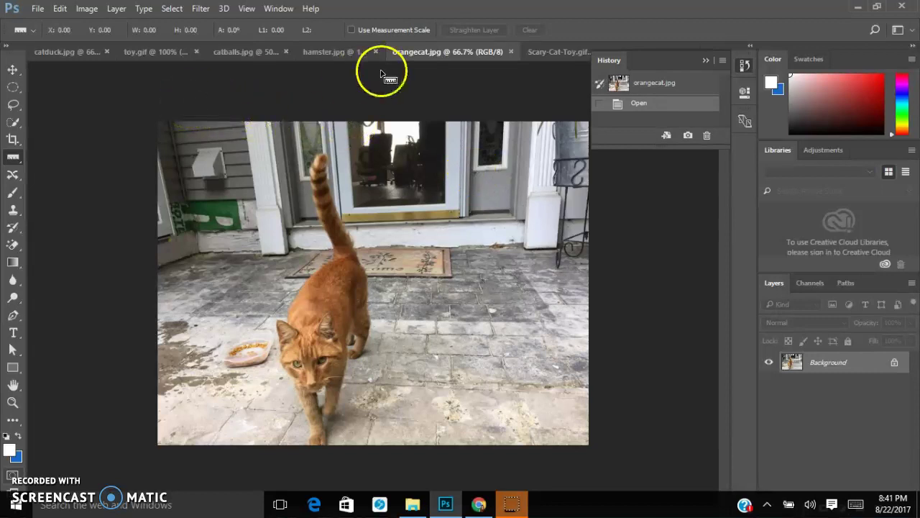
# Step: Look through the open images, including catballs.jpg, hamster.jpg, orangecat.jpg and toy.gif, ending on Scary-Cat-Toy.gif
pyautogui.click(264, 51)
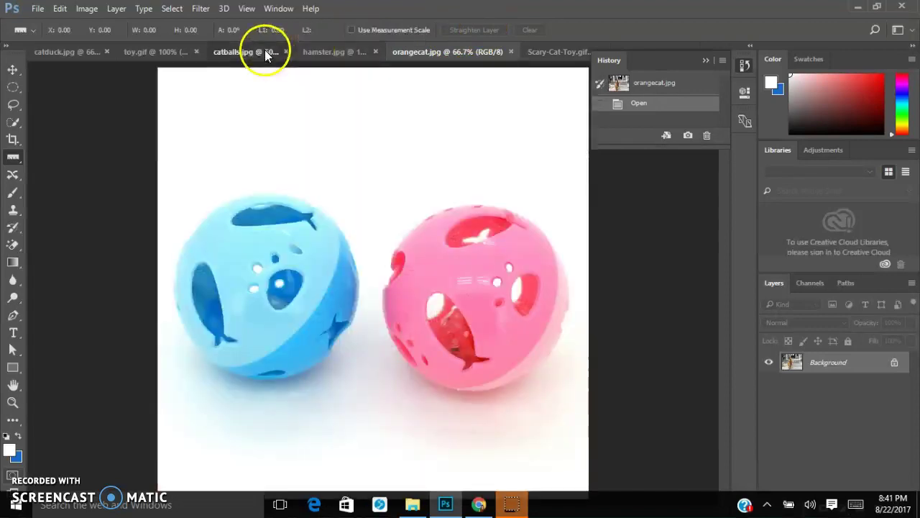
pyautogui.click(361, 51)
pyautogui.click(457, 50)
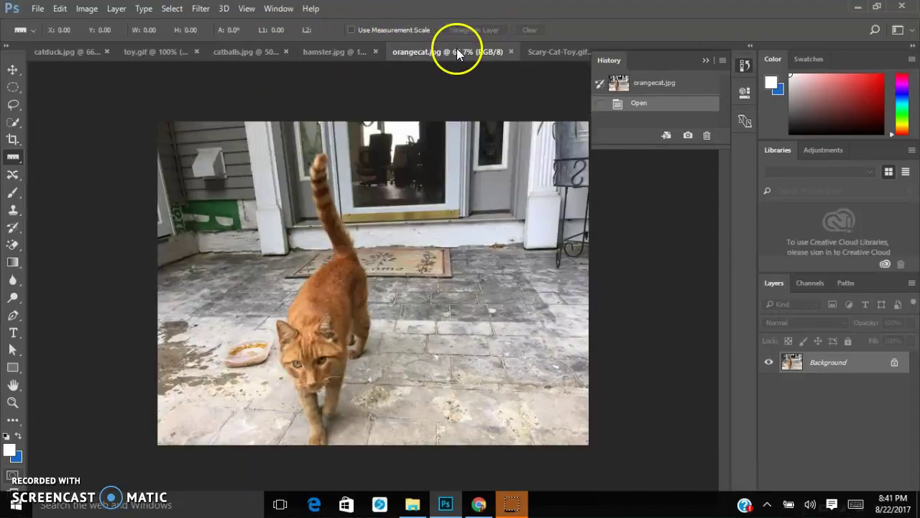
pyautogui.click(323, 49)
pyautogui.click(249, 52)
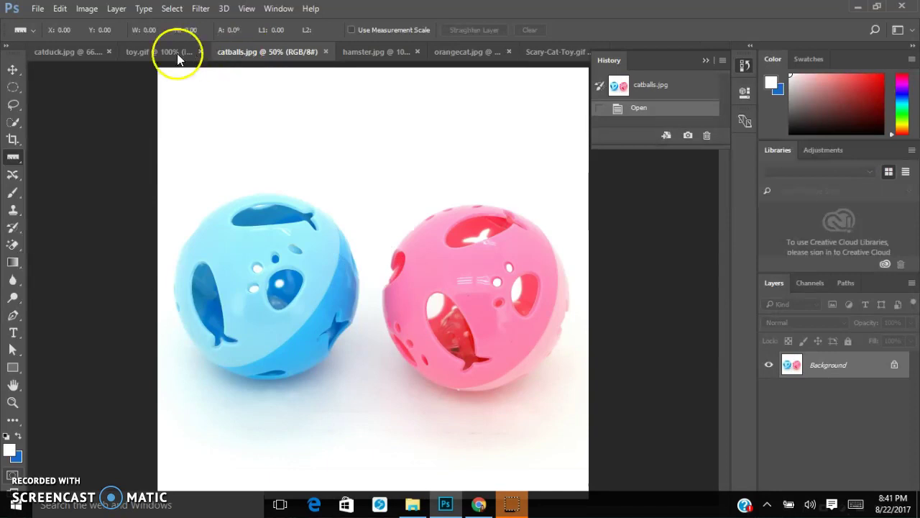
pyautogui.click(166, 54)
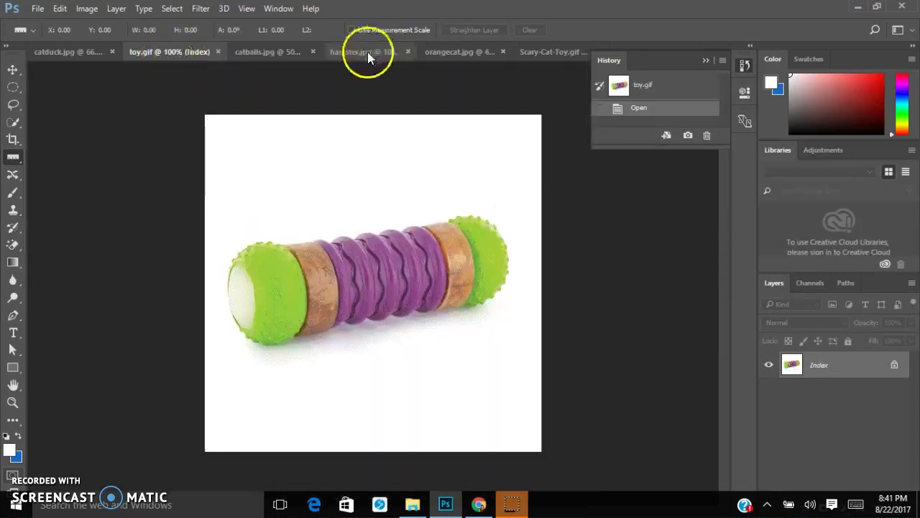
pyautogui.click(459, 49)
pyautogui.moveTo(542, 52)
pyautogui.mouseDown()
pyautogui.moveTo(552, 129)
pyautogui.moveTo(542, 56)
pyautogui.mouseUp()
# Step: Arrange the open images in a 6-up layout
pyautogui.click(276, 10)
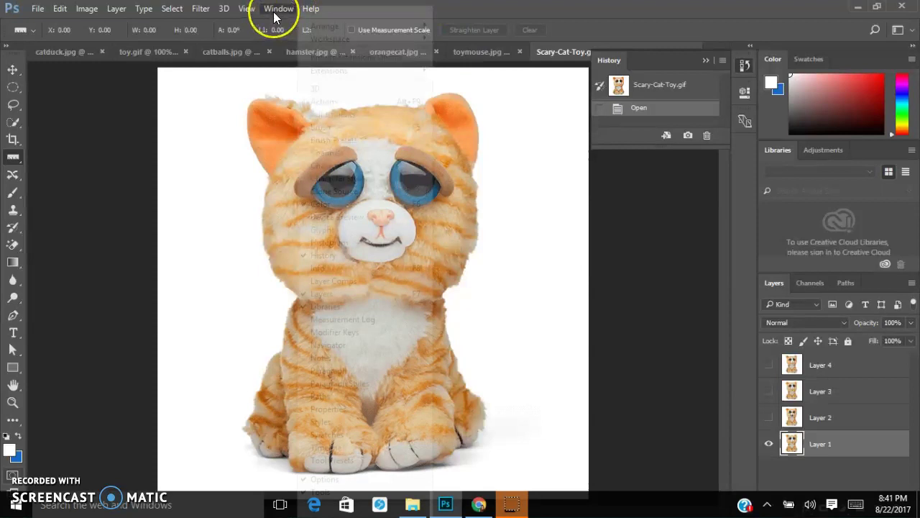
pyautogui.moveTo(323, 26)
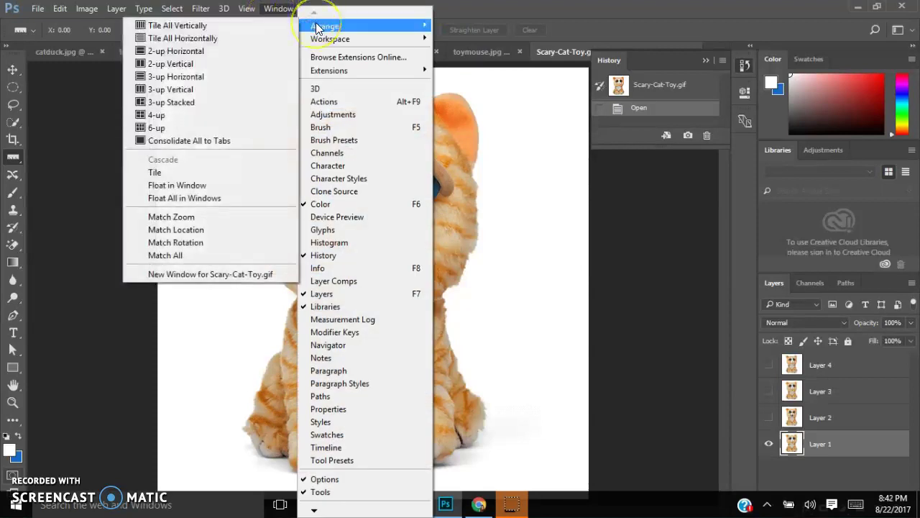
pyautogui.click(170, 130)
pyautogui.click(299, 341)
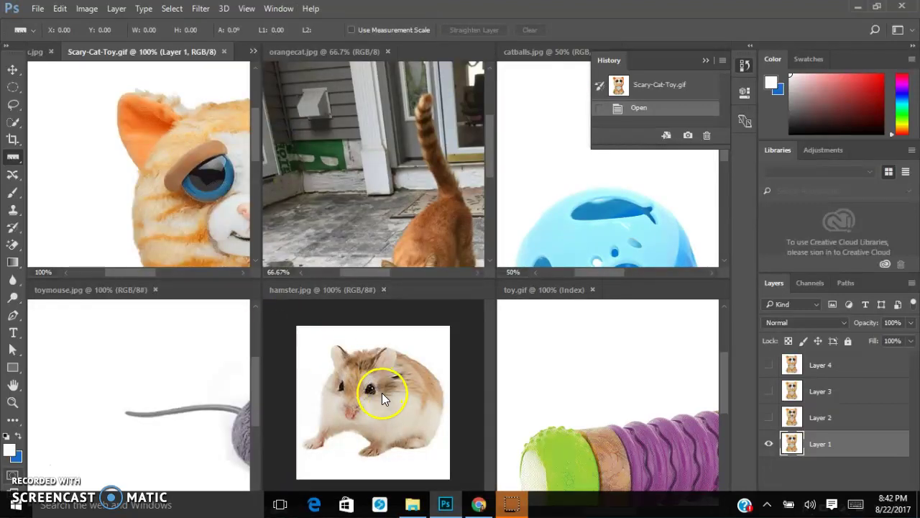
# Step: Copy the hamster image into orangecat.jpg as a new layer with the Move tool, placing it beside the cat's tail
pyautogui.click(14, 71)
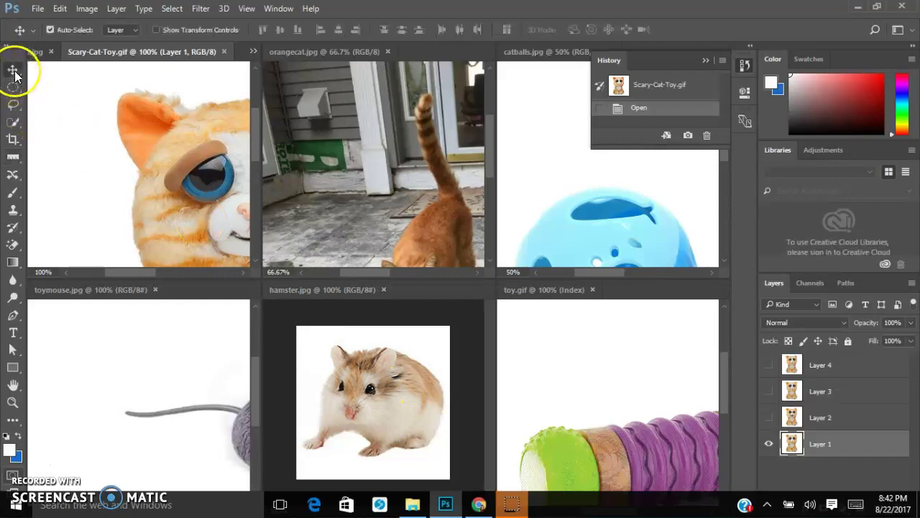
pyautogui.click(388, 416)
pyautogui.moveTo(389, 416); pyautogui.dragTo(390, 337)
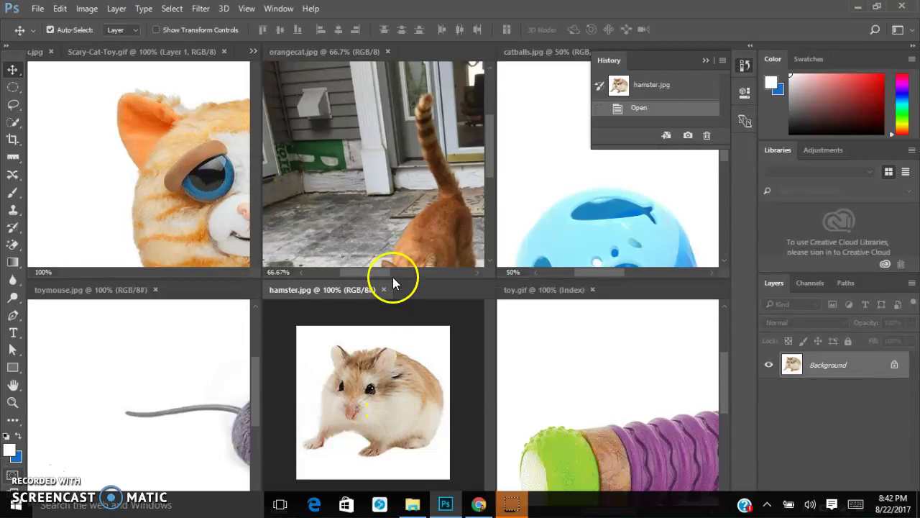
pyautogui.moveTo(364, 407); pyautogui.dragTo(365, 189)
pyautogui.moveTo(343, 124); pyautogui.dragTo(344, 126)
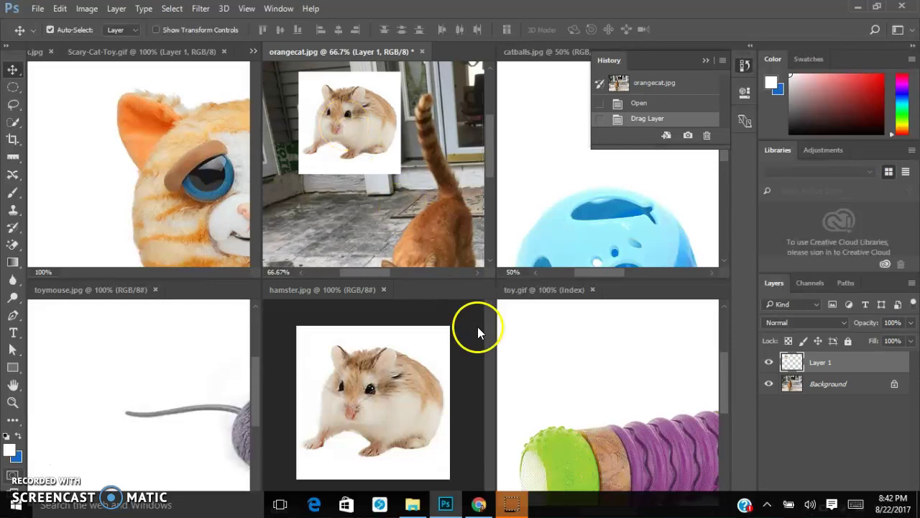
# Step: Copy the toymouse.jpg, Scary-Cat-Toy.gif and catballs.jpg images into orangecat.jpg as separate layers
pyautogui.click(120, 413)
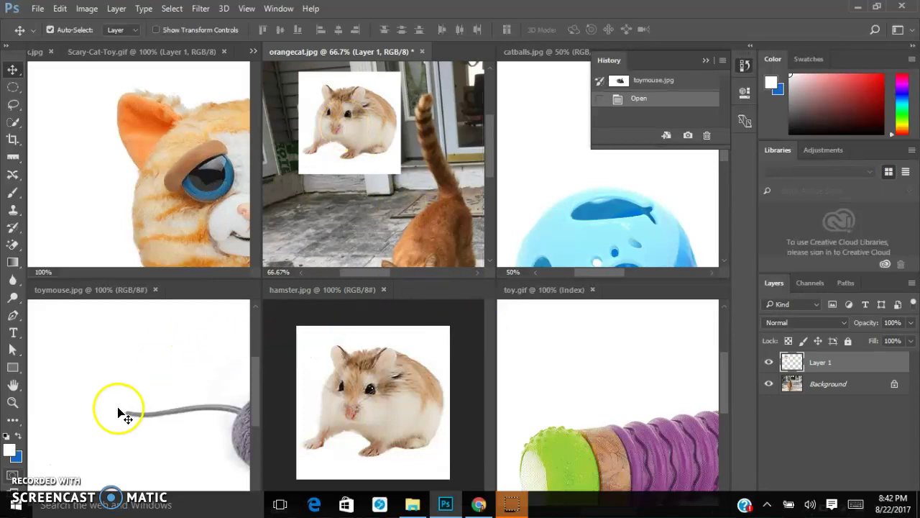
pyautogui.moveTo(129, 367); pyautogui.dragTo(329, 211)
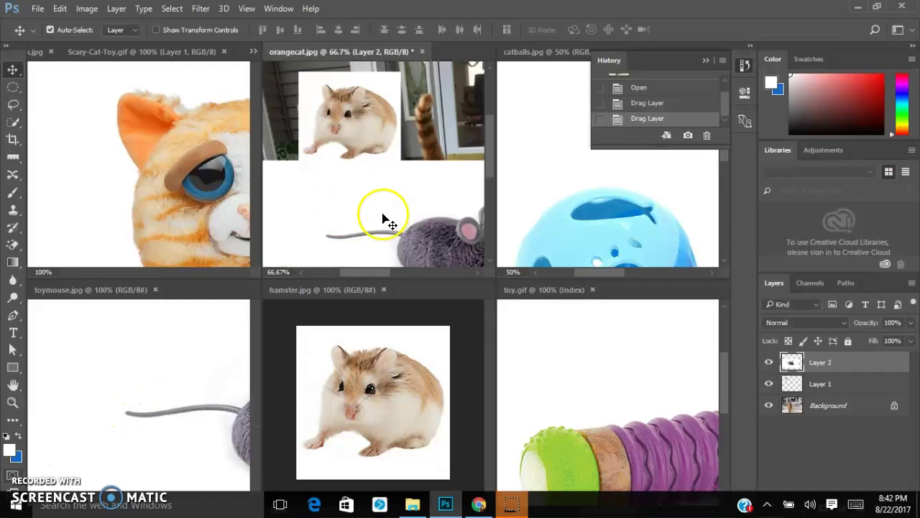
pyautogui.click(171, 175)
pyautogui.moveTo(176, 180); pyautogui.dragTo(329, 215)
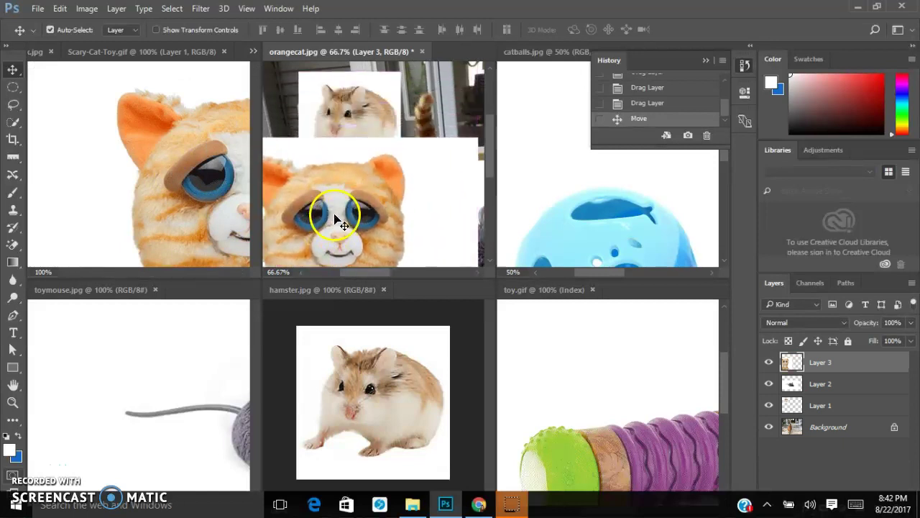
pyautogui.click(609, 257)
pyautogui.moveTo(606, 213); pyautogui.dragTo(416, 133)
# Step: Try to copy the indexed-color toy.gif image into orangecat.jpg
pyautogui.click(581, 443)
pyautogui.moveTo(585, 452); pyautogui.dragTo(431, 231)
pyautogui.moveTo(386, 161); pyautogui.dragTo(575, 301)
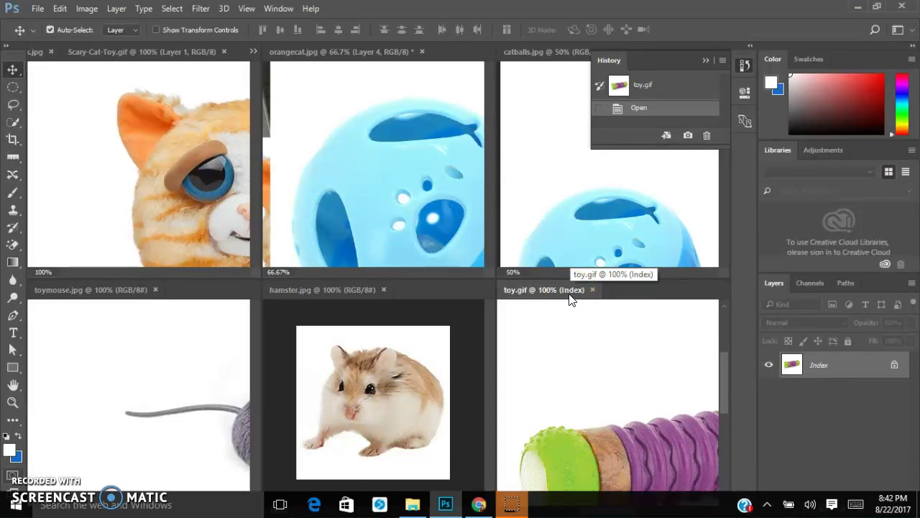
pyautogui.moveTo(541, 298); pyautogui.dragTo(523, 302)
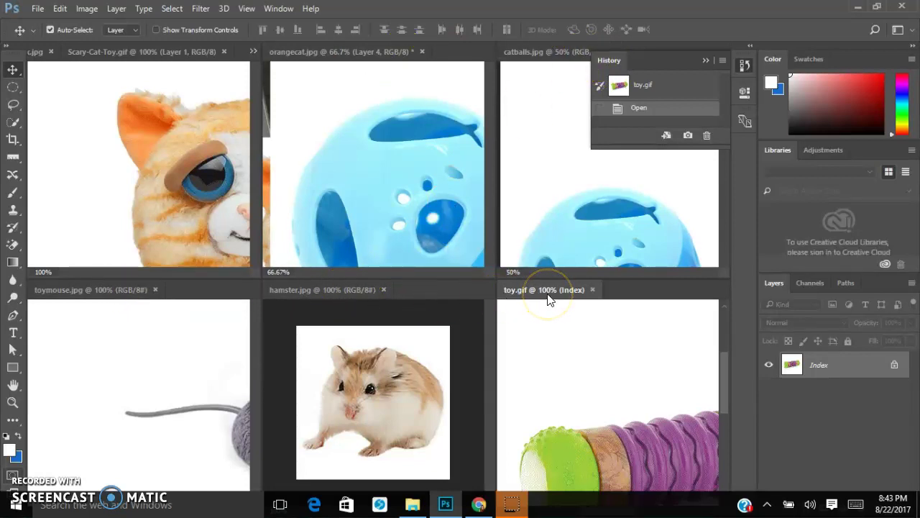
# Step: Convert toy.gif to RGB Color mode and copy its layer into orangecat.jpg
pyautogui.click(88, 10)
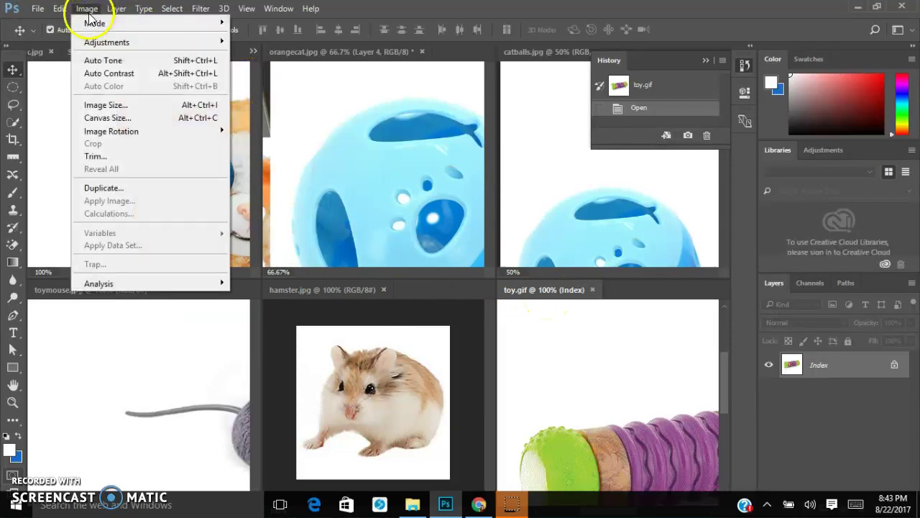
pyautogui.moveTo(95, 28)
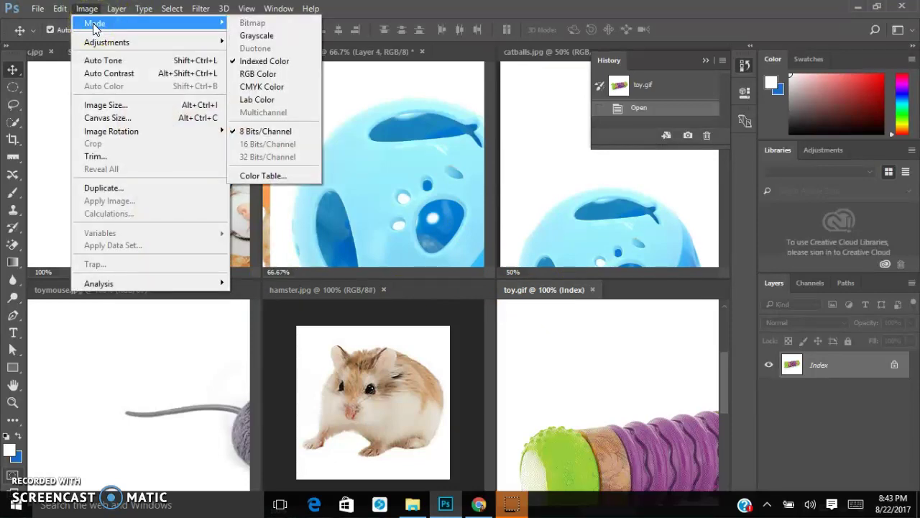
pyautogui.click(268, 74)
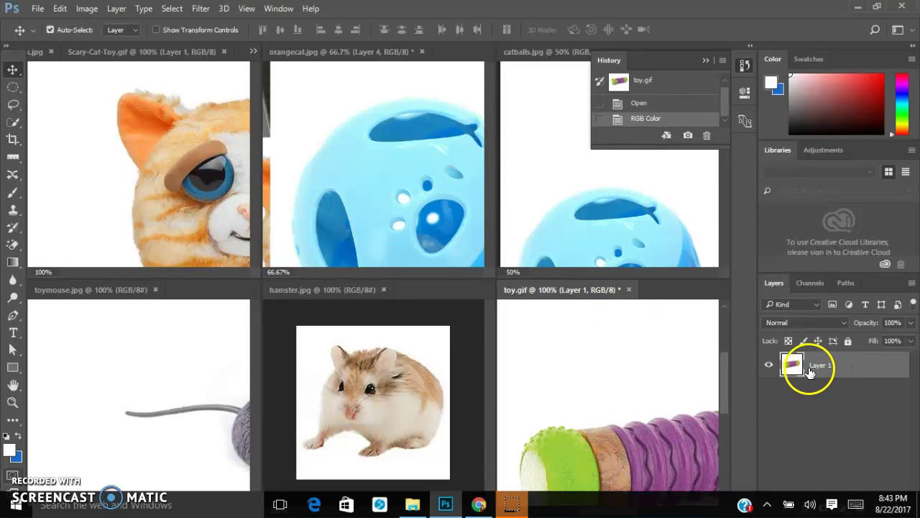
pyautogui.moveTo(809, 369); pyautogui.dragTo(383, 190)
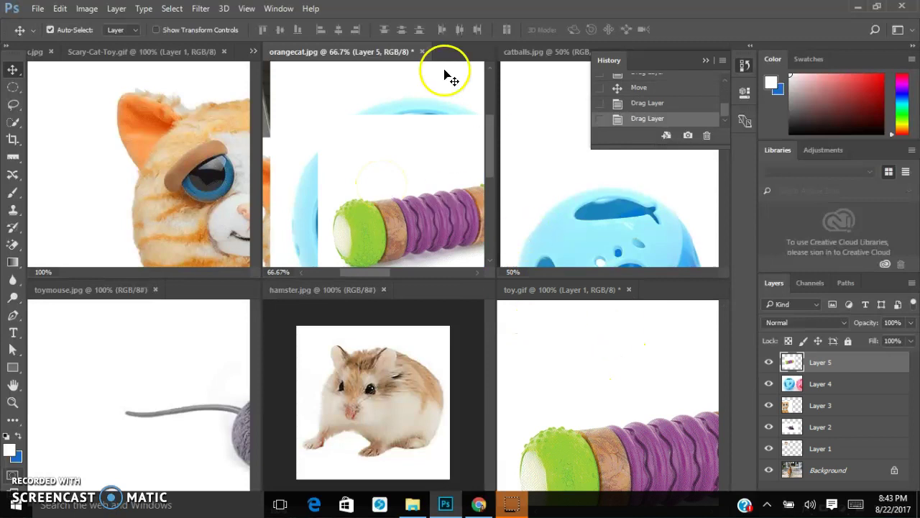
# Step: Consolidate all the open images back into tabs
pyautogui.click(277, 11)
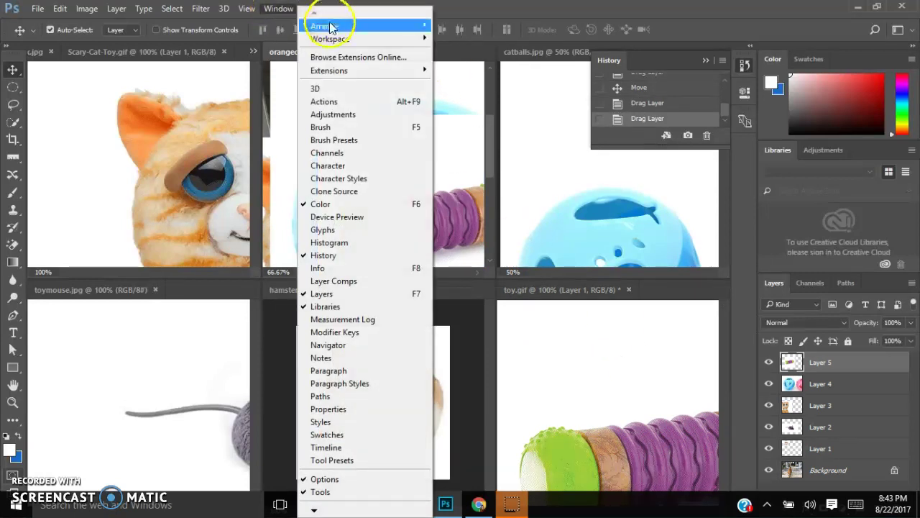
pyautogui.moveTo(332, 25)
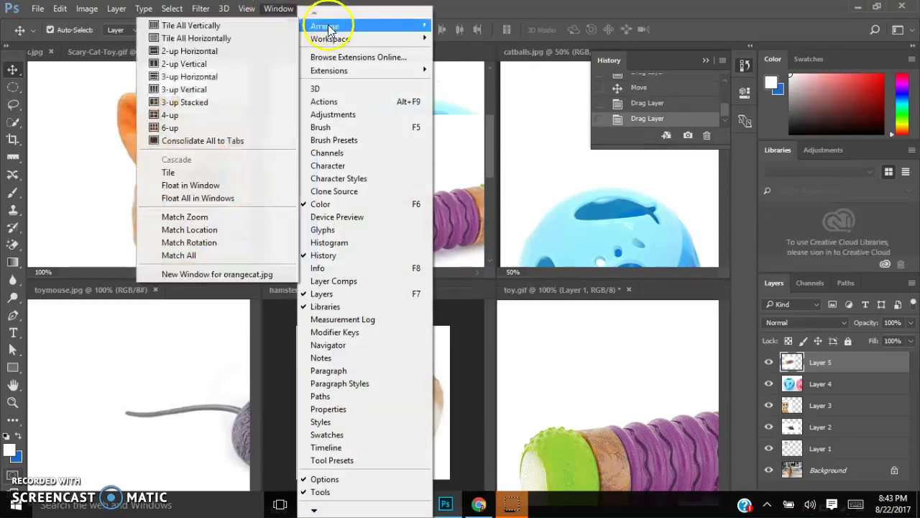
pyautogui.click(194, 144)
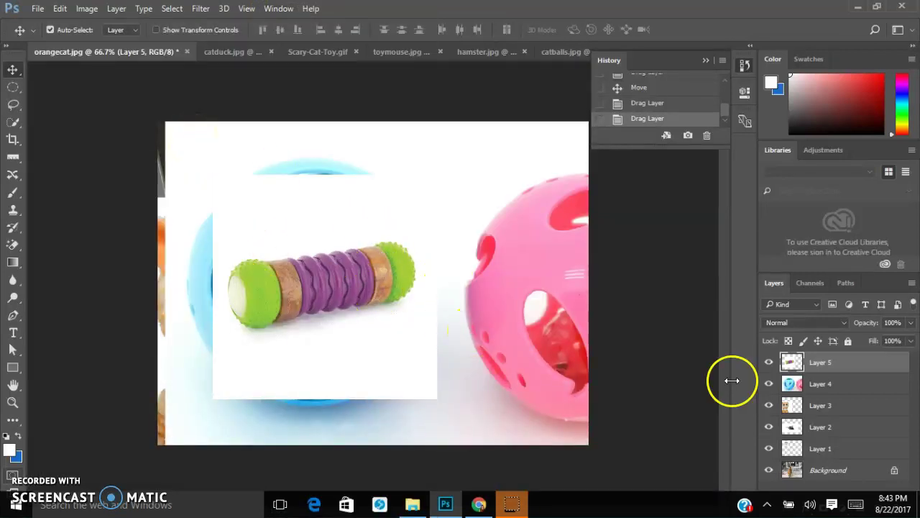
# Step: Rename the chew toy layer as "toys" and the cat balls layer as "ball"
pyautogui.write('ys')
pyautogui.press('Return')
pyautogui.doubleClick(820, 383)
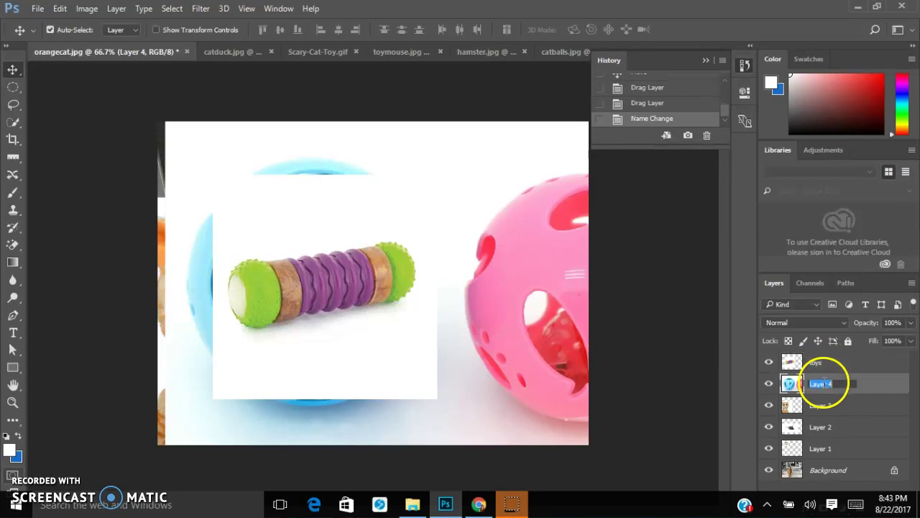
pyautogui.press('Return')
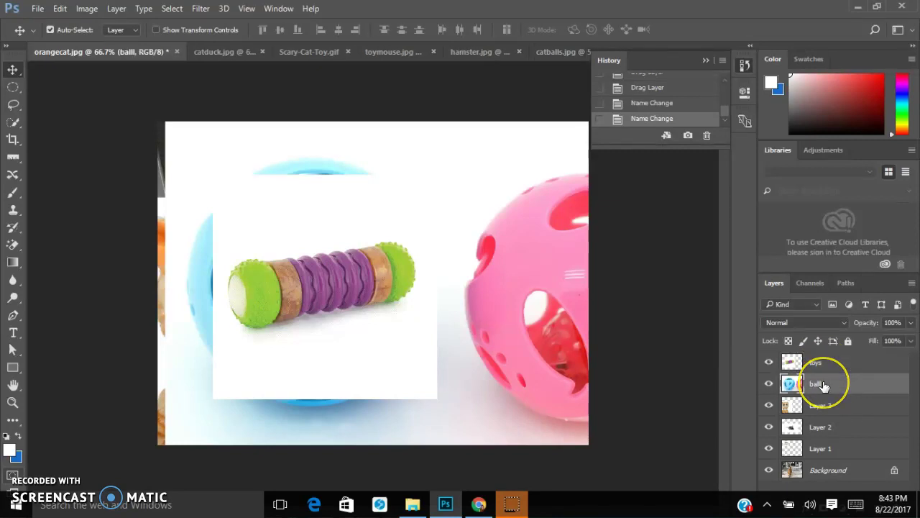
# Step: Hide the toys, ball, Layer 3 and Layer 2 layers, and move the hamster slightly lower on the porch photo
pyautogui.click(768, 362)
pyautogui.click(769, 383)
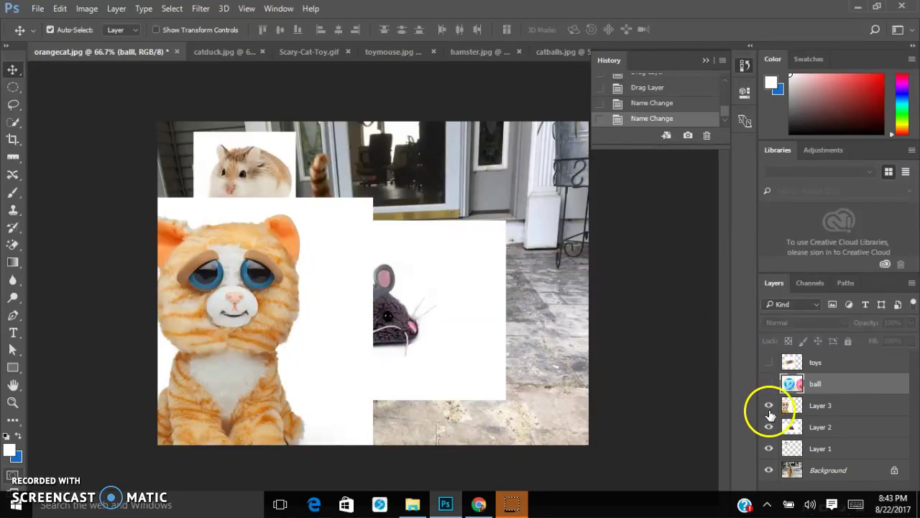
pyautogui.click(769, 406)
pyautogui.click(768, 427)
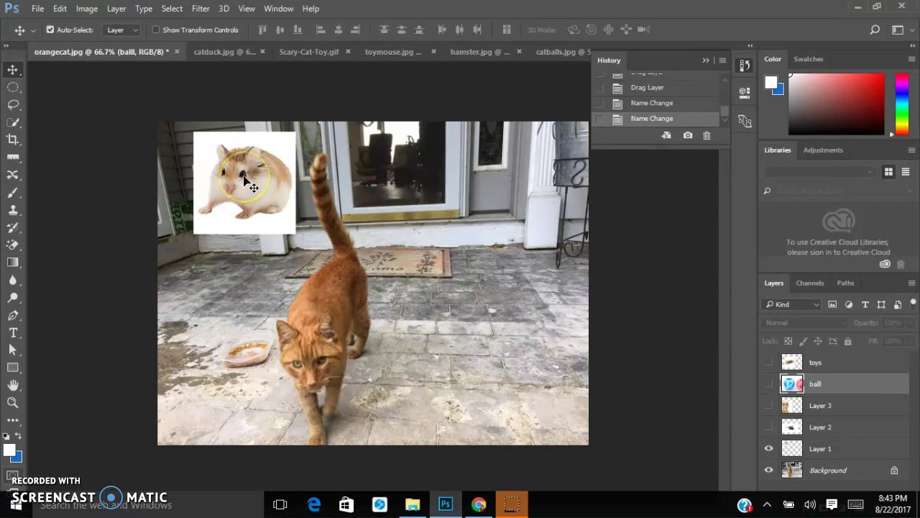
pyautogui.moveTo(243, 177); pyautogui.dragTo(235, 202)
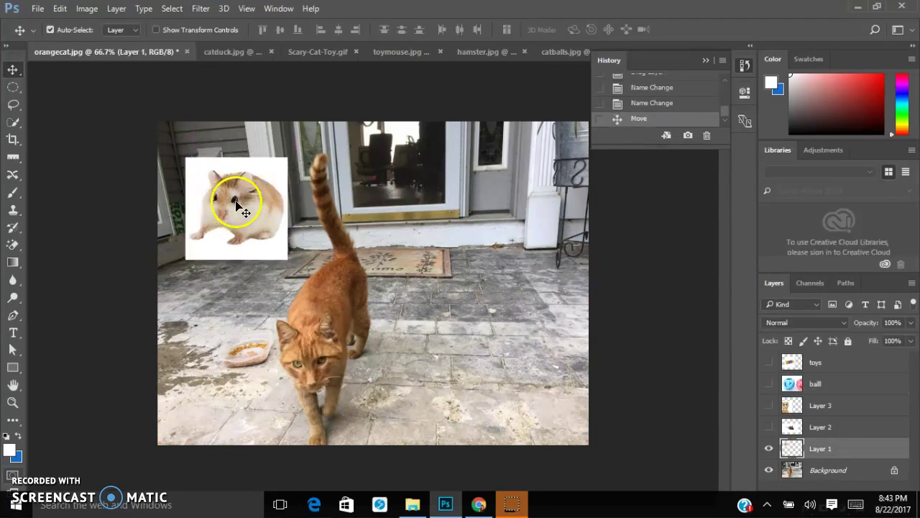
# Step: Erase the upper-left corner of the hamster's white background with the Eraser tool
pyautogui.click(12, 402)
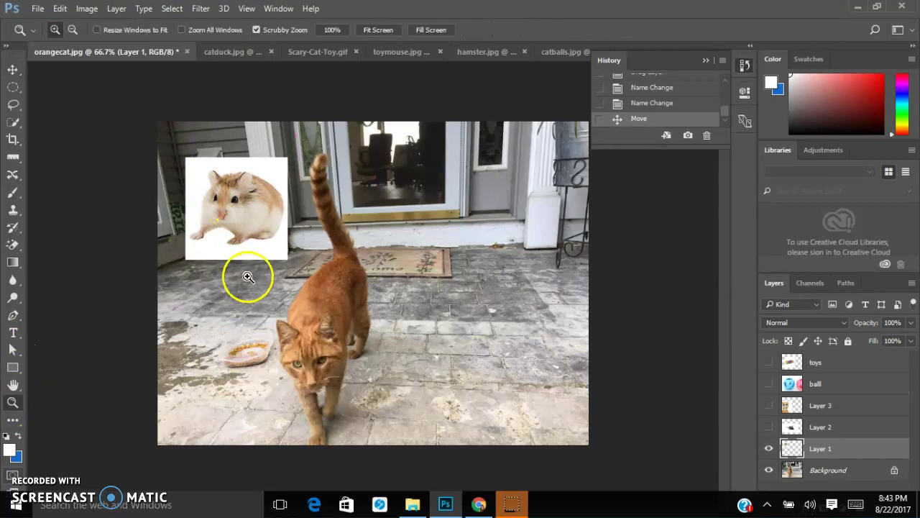
pyautogui.click(247, 243)
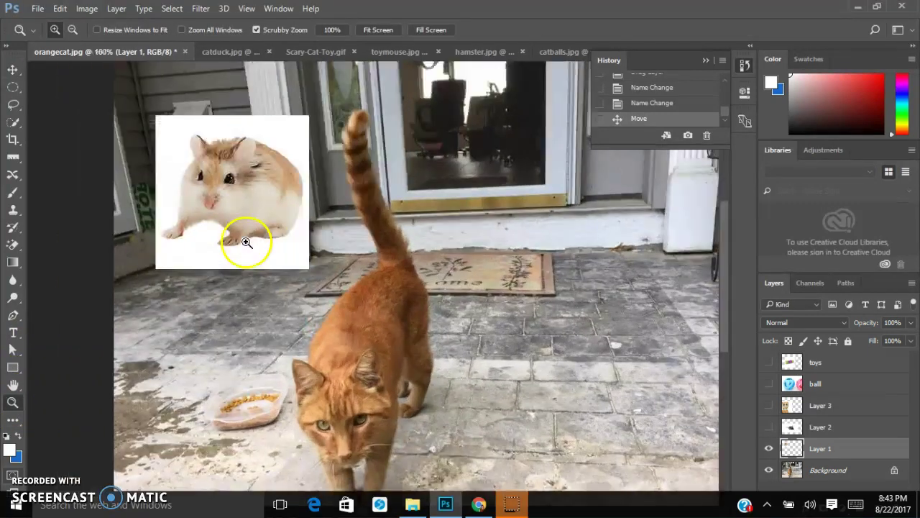
pyautogui.rightClick(16, 155)
pyautogui.click(40, 157)
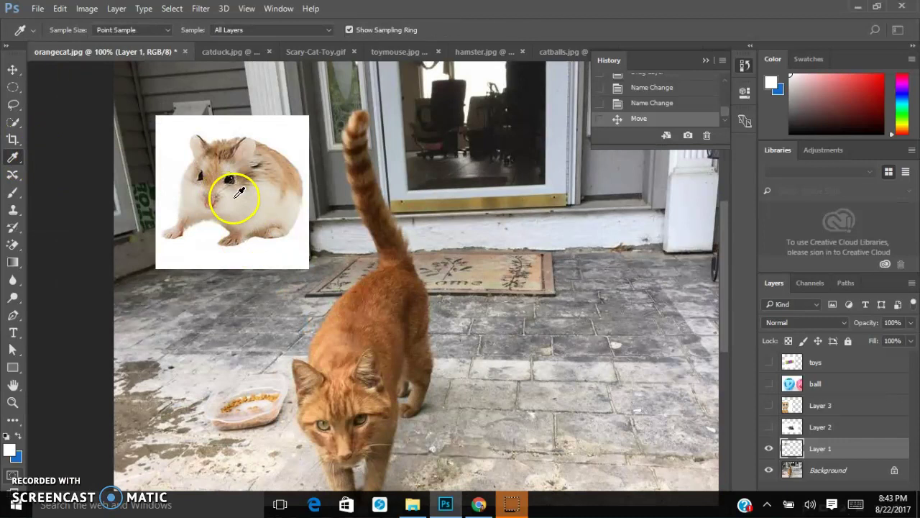
pyautogui.click(16, 246)
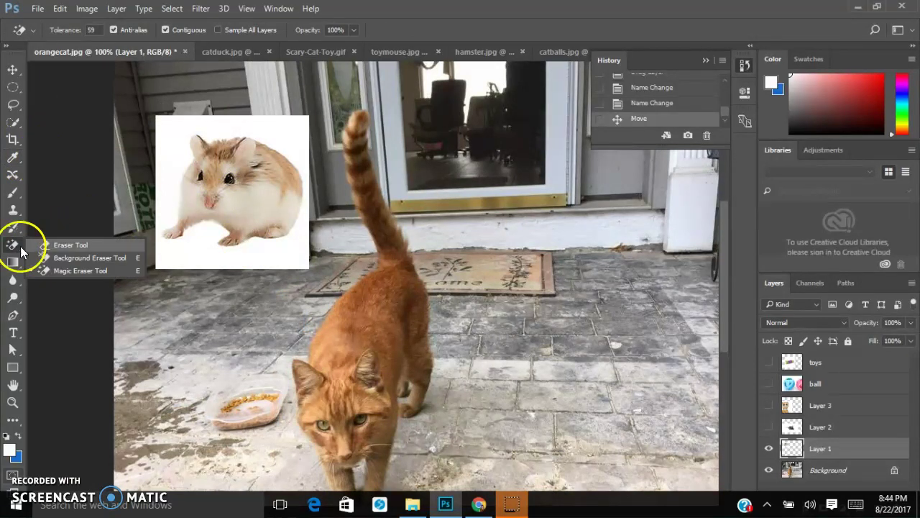
pyautogui.click(53, 246)
pyautogui.moveTo(154, 112)
pyautogui.mouseDown()
pyautogui.moveTo(146, 120)
pyautogui.moveTo(158, 117)
pyautogui.mouseUp()
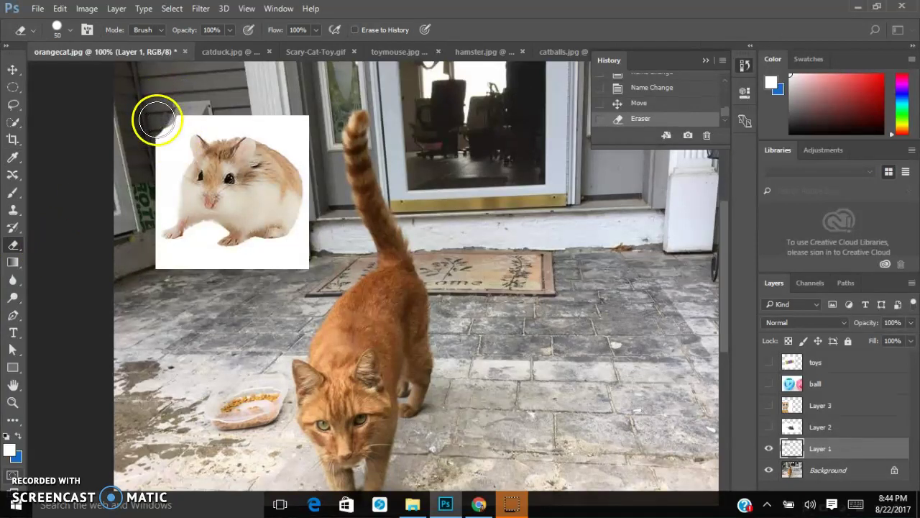
# Step: Try erasing the white background around the hamster's upper and outer edges with the Background Eraser tool
pyautogui.click(15, 246)
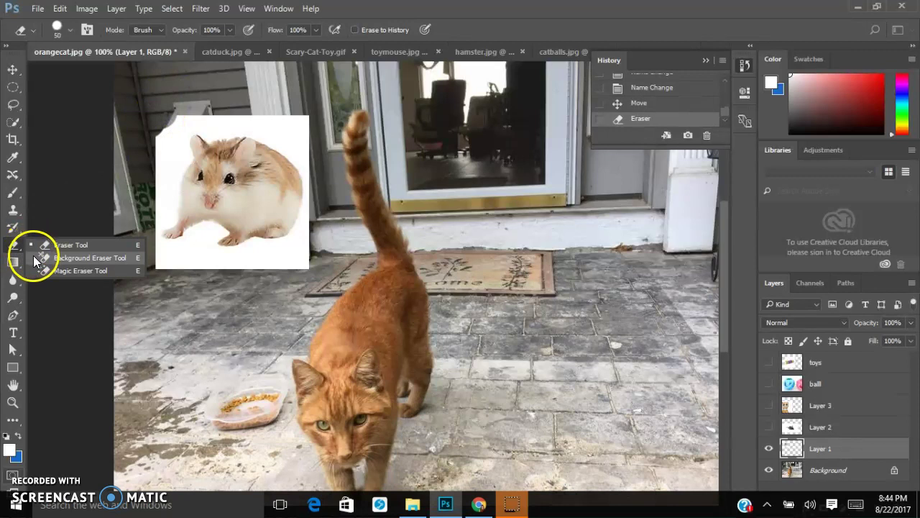
pyautogui.click(36, 258)
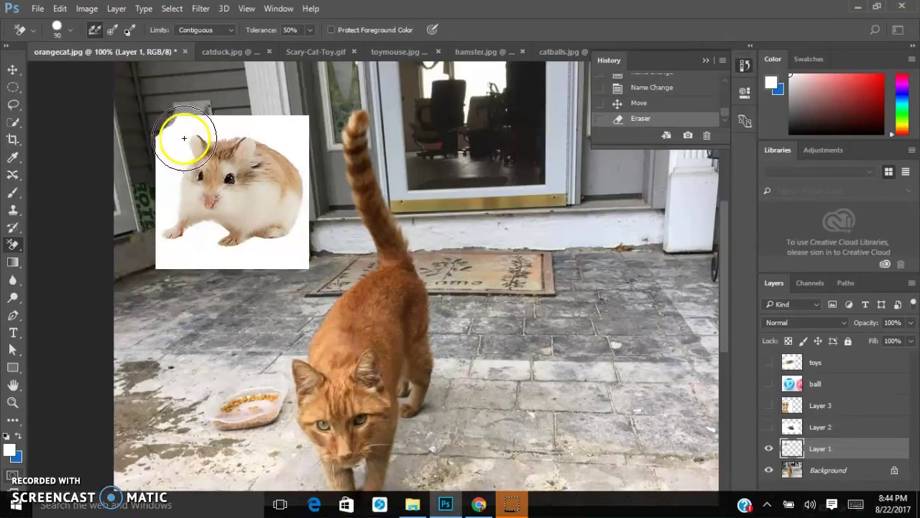
pyautogui.click(183, 134)
pyautogui.click(227, 125)
pyautogui.click(280, 128)
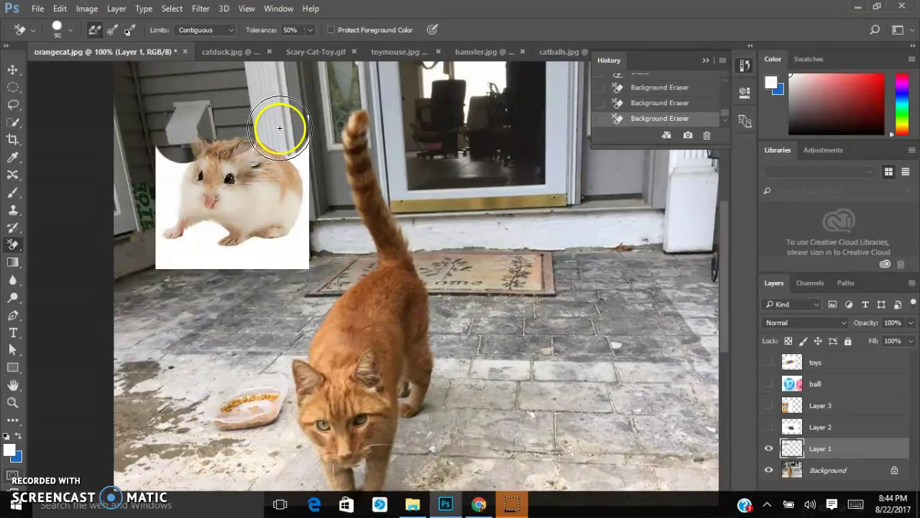
pyautogui.click(302, 157)
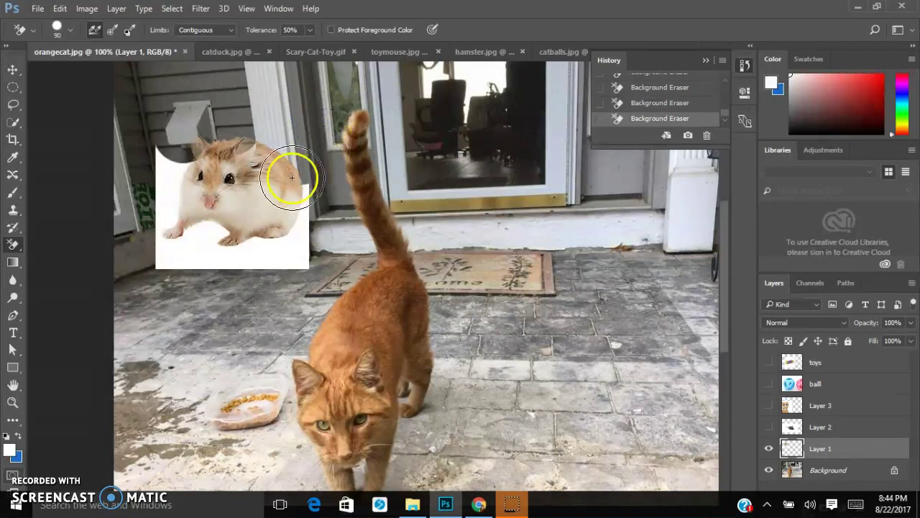
pyautogui.moveTo(294, 220)
pyautogui.mouseDown()
pyautogui.moveTo(298, 247)
pyautogui.moveTo(307, 213)
pyautogui.mouseUp()
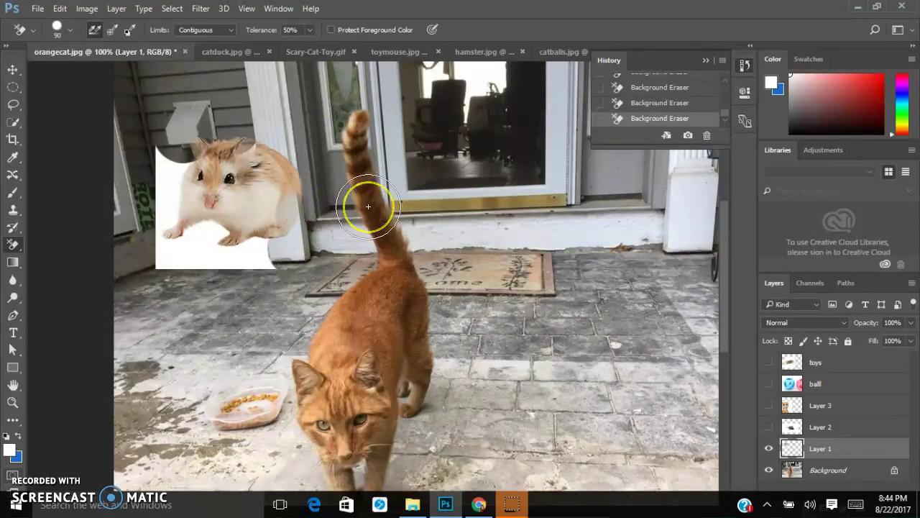
pyautogui.moveTo(273, 199)
pyautogui.mouseDown()
pyautogui.moveTo(285, 225)
pyautogui.moveTo(300, 203)
pyautogui.moveTo(311, 208)
pyautogui.moveTo(309, 234)
pyautogui.moveTo(331, 240)
pyautogui.moveTo(343, 257)
pyautogui.moveTo(325, 216)
pyautogui.moveTo(407, 216)
pyautogui.mouseUp()
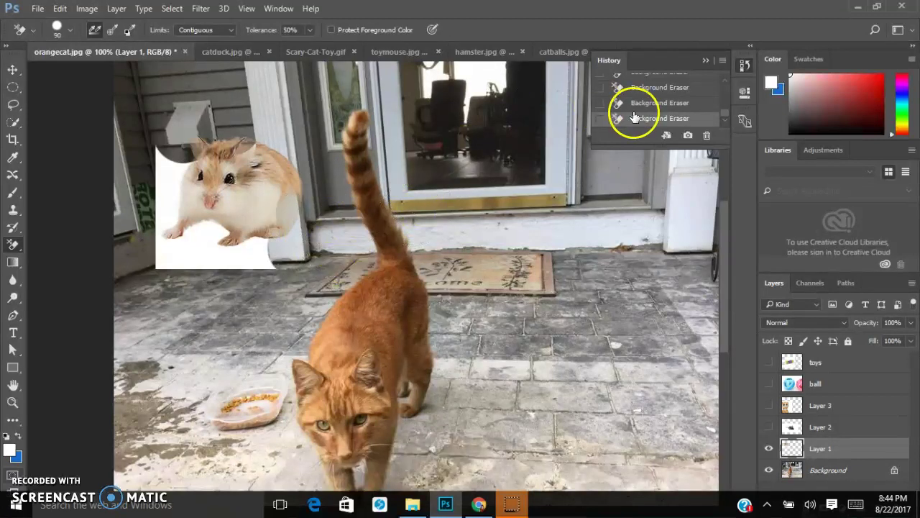
# Step: Enlarge the history list and revert to the Eraser state before all the Background Eraser strokes
pyautogui.moveTo(663, 144); pyautogui.dragTo(653, 345)
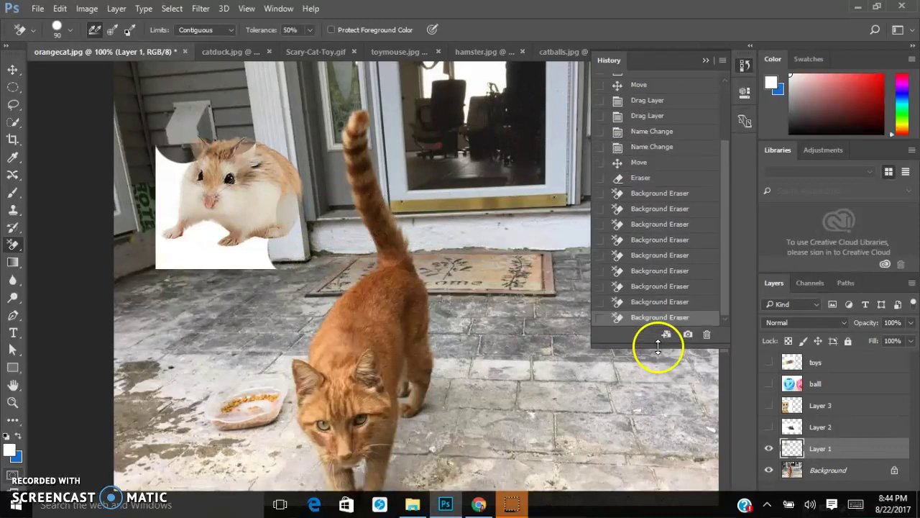
pyautogui.click(658, 193)
pyautogui.click(644, 179)
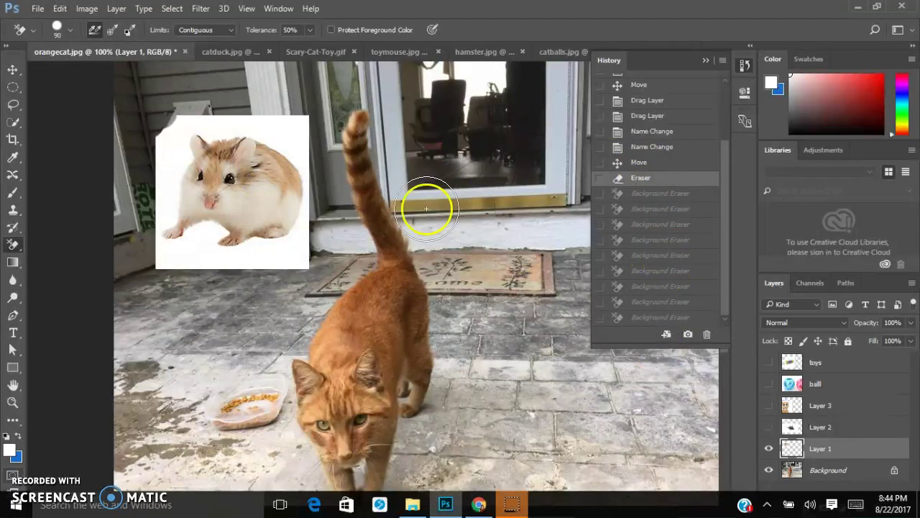
# Step: Try erasing the hamster's white background with the Magic Eraser at a tolerance of 25, and undo it
pyautogui.click(22, 248)
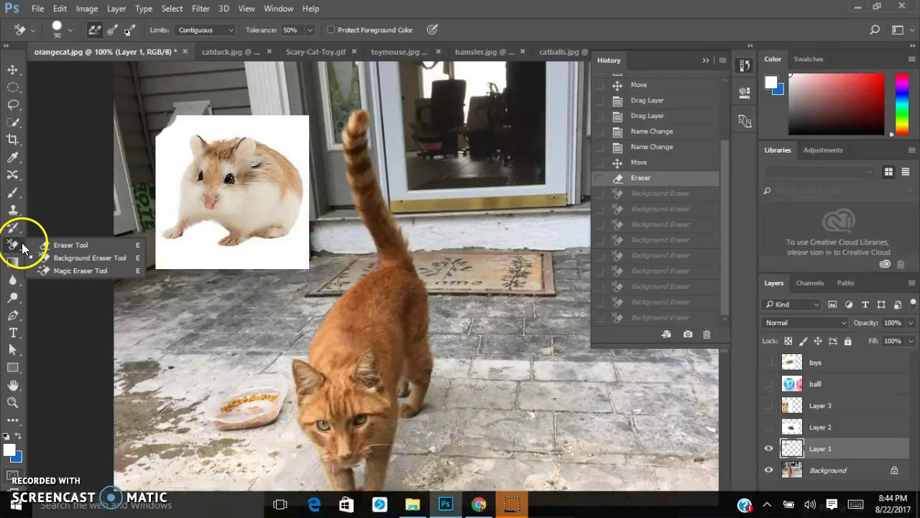
pyautogui.click(53, 271)
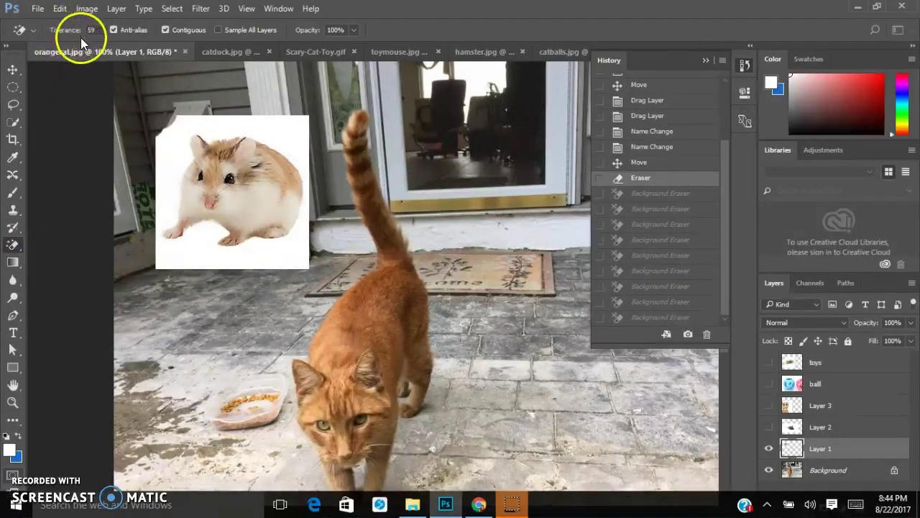
pyautogui.moveTo(78, 33); pyautogui.dragTo(56, 37)
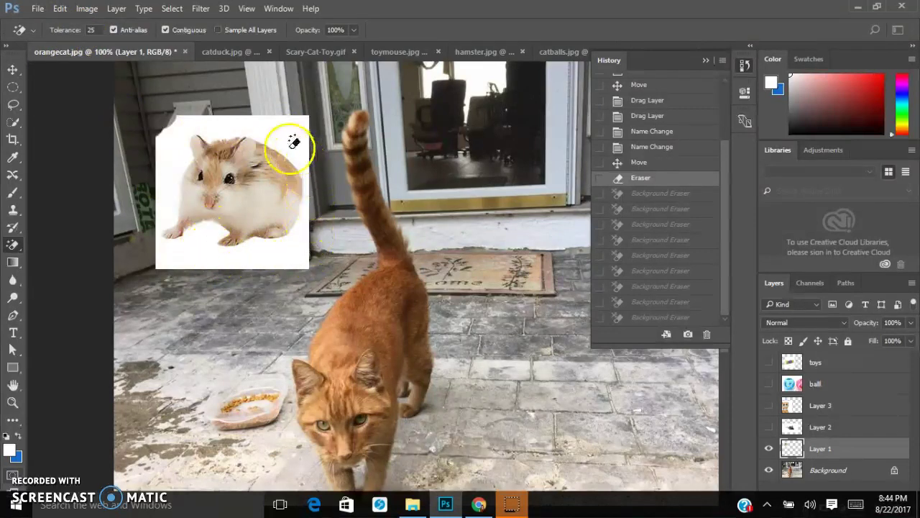
pyautogui.click(162, 174)
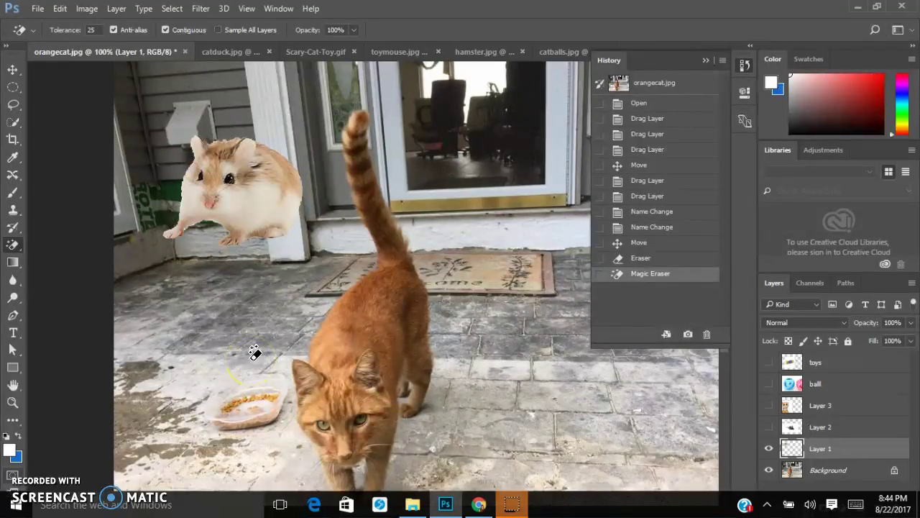
pyautogui.hotkey('ctrl', 'z')
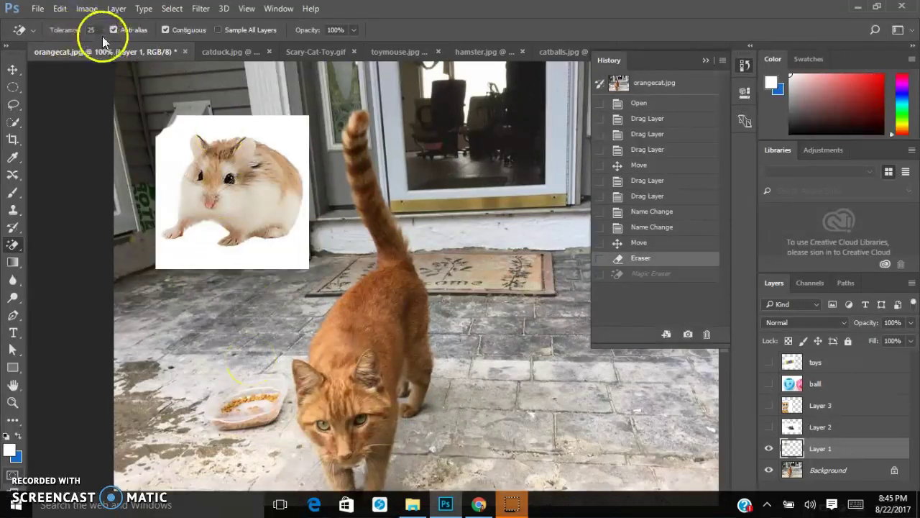
# Step: Try the Magic Eraser on the hamster's white background at a tolerance of 73, and undo it
pyautogui.moveTo(70, 32); pyautogui.dragTo(99, 35)
pyautogui.click(168, 156)
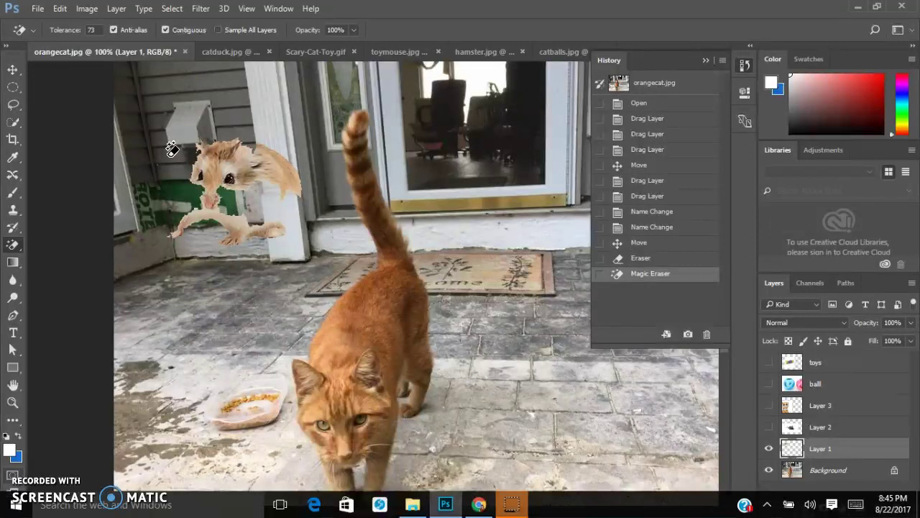
pyautogui.hotkey('ctrl', 'z')
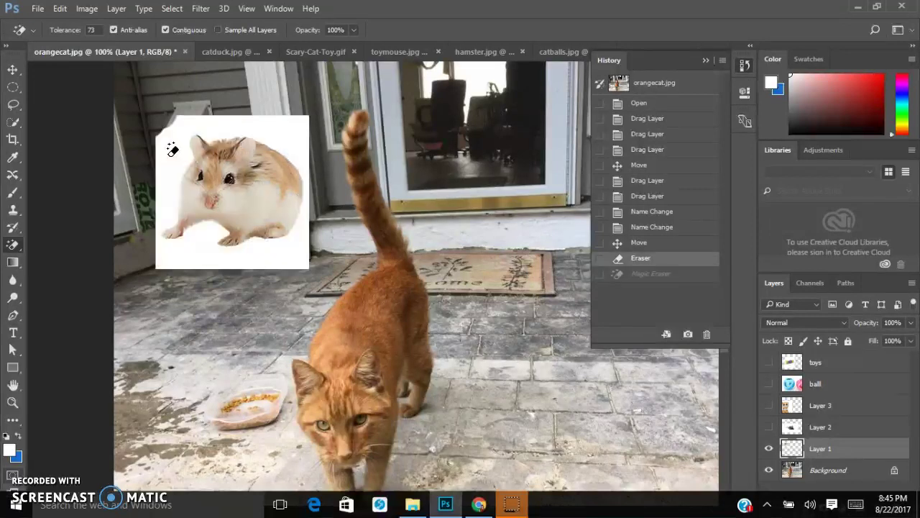
# Step: Try the Magic Eraser on the hamster's background at a tolerance of 46, and revert to the previous Eraser state
pyautogui.moveTo(105, 32); pyautogui.dragTo(63, 33)
pyautogui.click(166, 150)
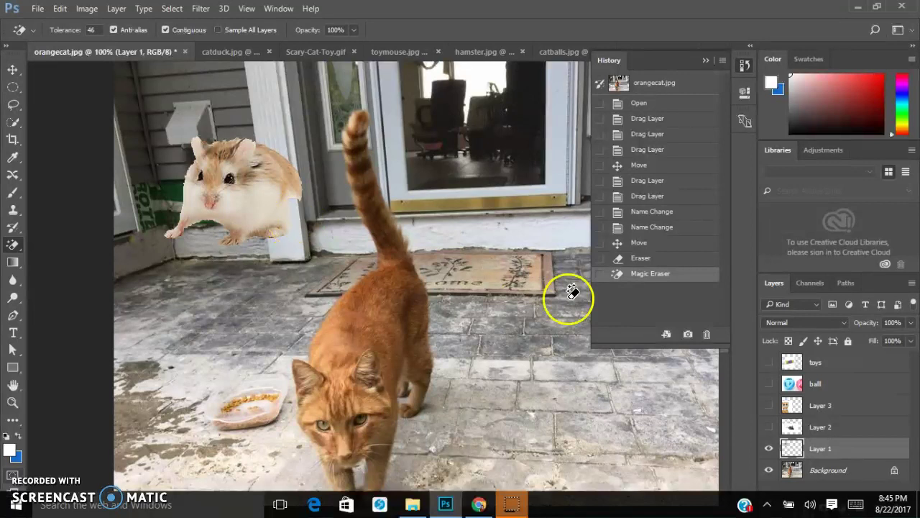
pyautogui.click(613, 258)
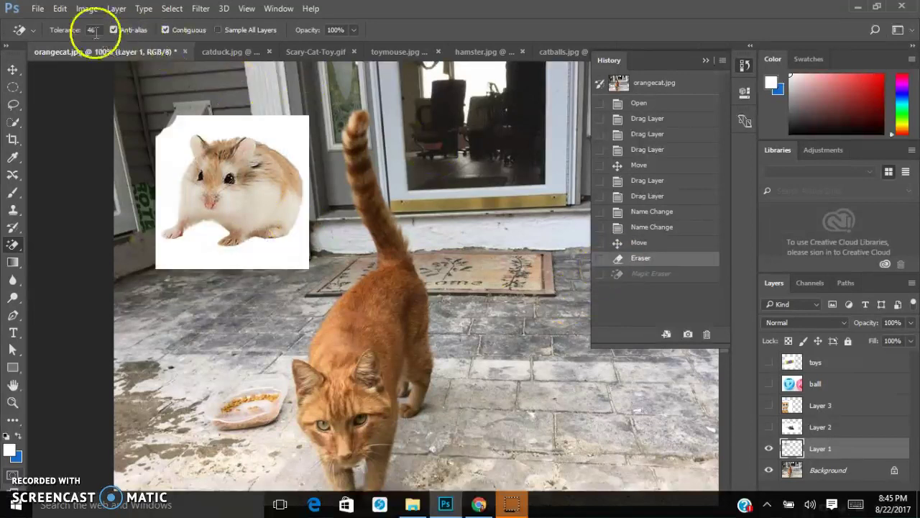
# Step: Erase the hamster's white background with the Magic Eraser at a tolerance of 18, and nudge the hamster slightly downward
pyautogui.moveTo(78, 33)
pyautogui.mouseDown()
pyautogui.moveTo(45, 29)
pyautogui.moveTo(62, 29)
pyautogui.mouseUp()
pyautogui.click(178, 143)
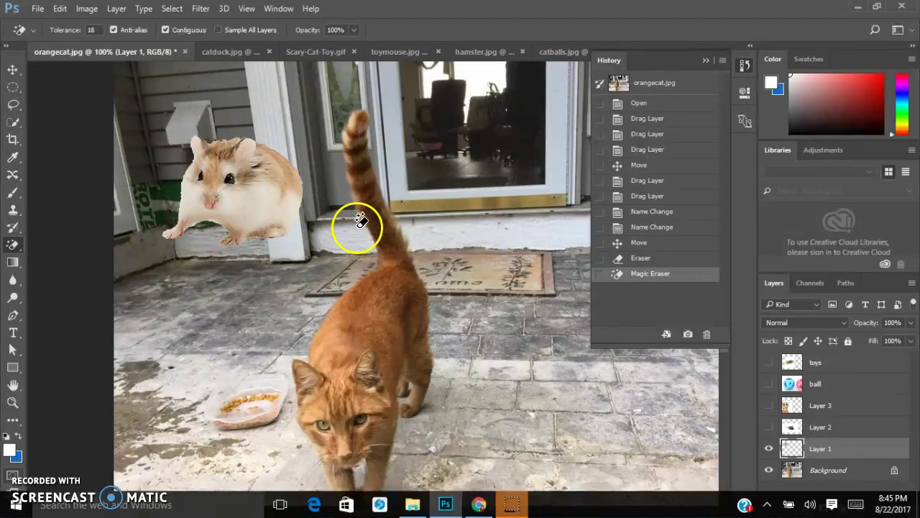
pyautogui.click(12, 69)
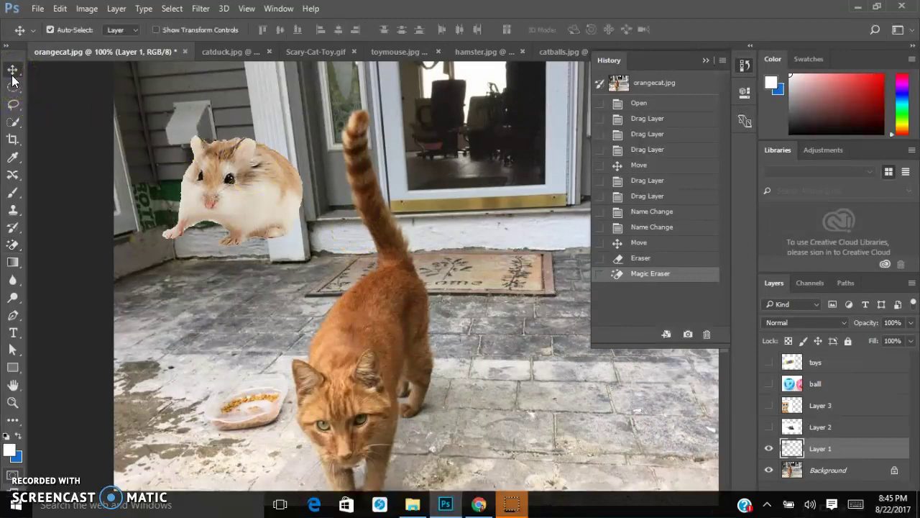
pyautogui.moveTo(251, 199)
pyautogui.mouseDown()
pyautogui.moveTo(206, 185)
pyautogui.moveTo(252, 207)
pyautogui.mouseUp()
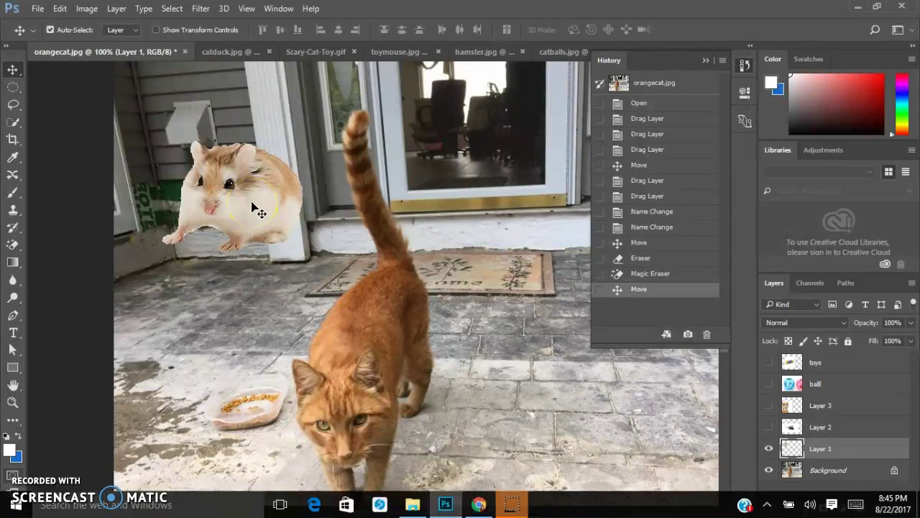
# Step: Squash the hamster to about 84% width and 43% height with Free Transform, and cancel the transform
pyautogui.hotkey('ctrl', 't')
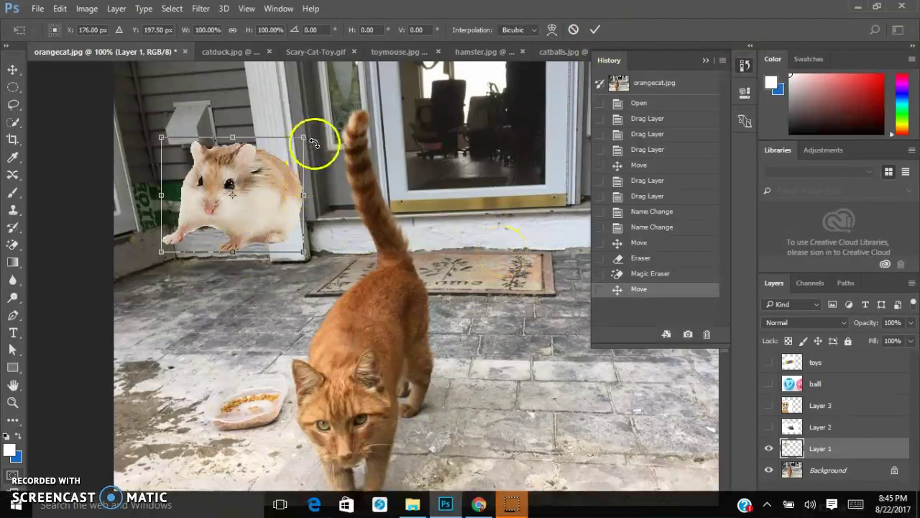
pyautogui.moveTo(302, 133); pyautogui.dragTo(282, 205)
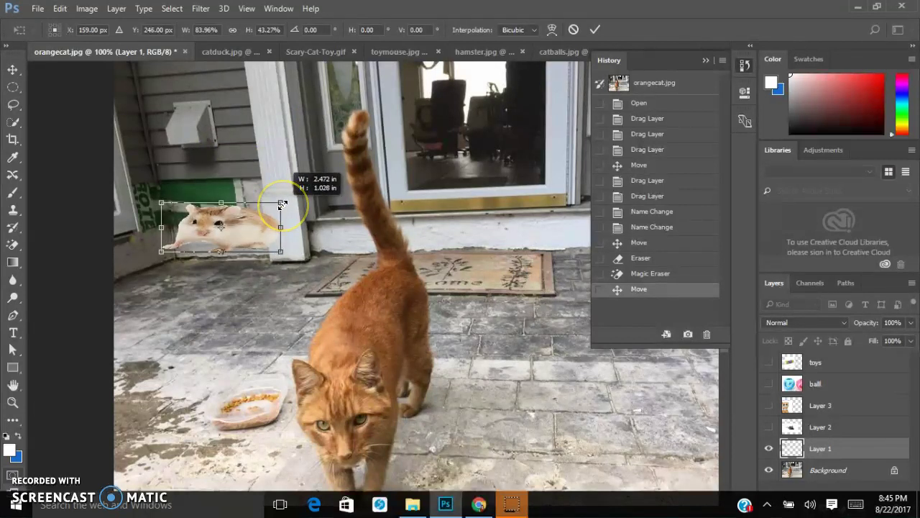
pyautogui.click(574, 30)
# Step: Scale the hamster proportionally to about 65% and move it onto the paving beside the food bowl
pyautogui.hotkey('ctrl', 't')
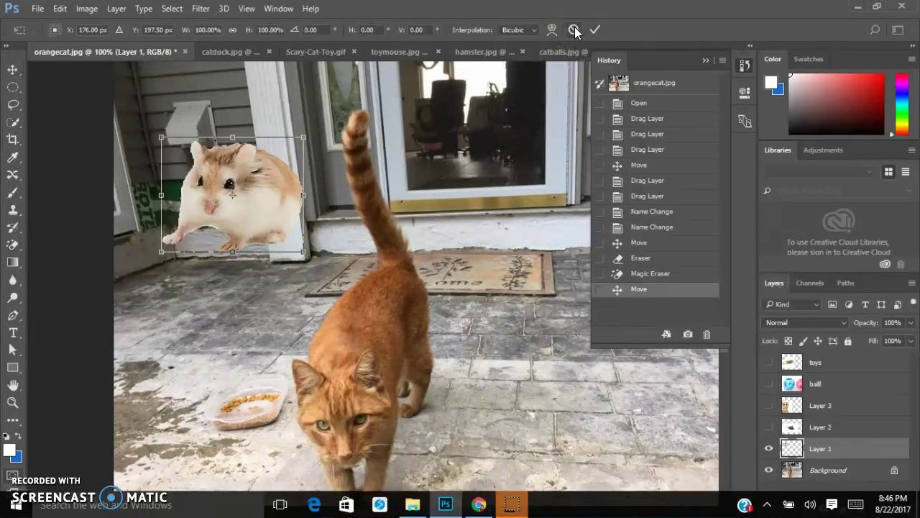
pyautogui.moveTo(304, 137); pyautogui.dragTo(252, 177)
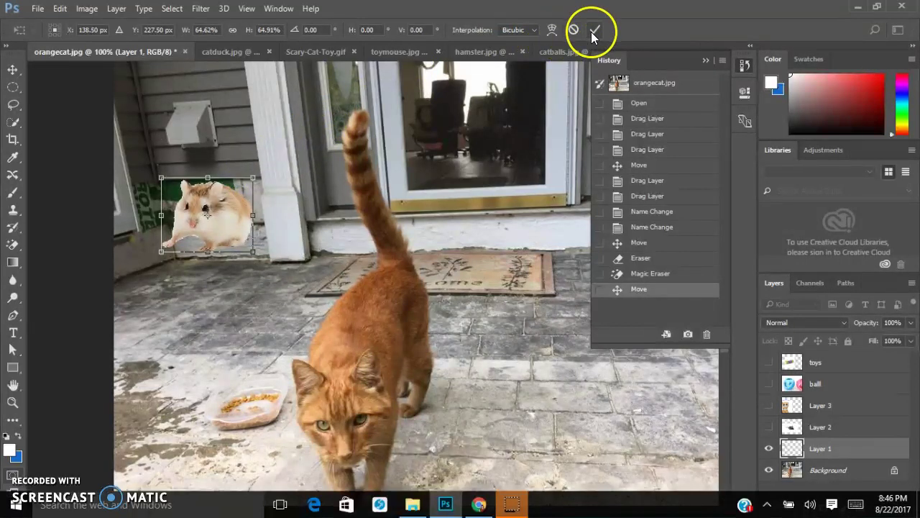
pyautogui.doubleClick(232, 220)
pyautogui.moveTo(233, 221); pyautogui.dragTo(194, 394)
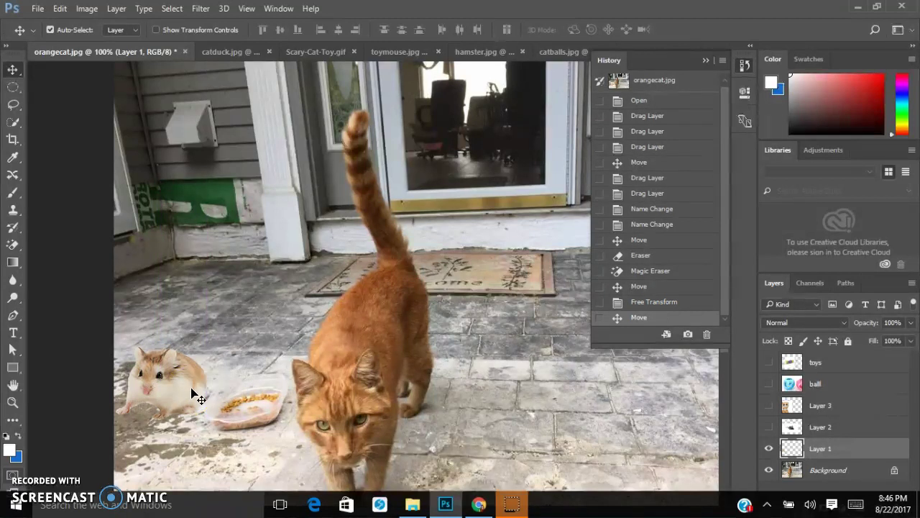
# Step: Flip the hamster layer horizontally so that it faces the food bowl
pyautogui.click(88, 10)
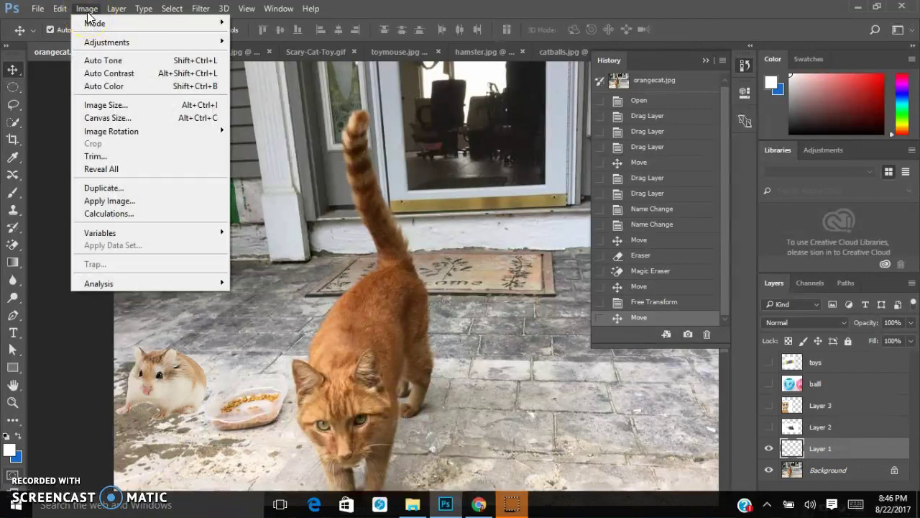
pyautogui.moveTo(60, 8)
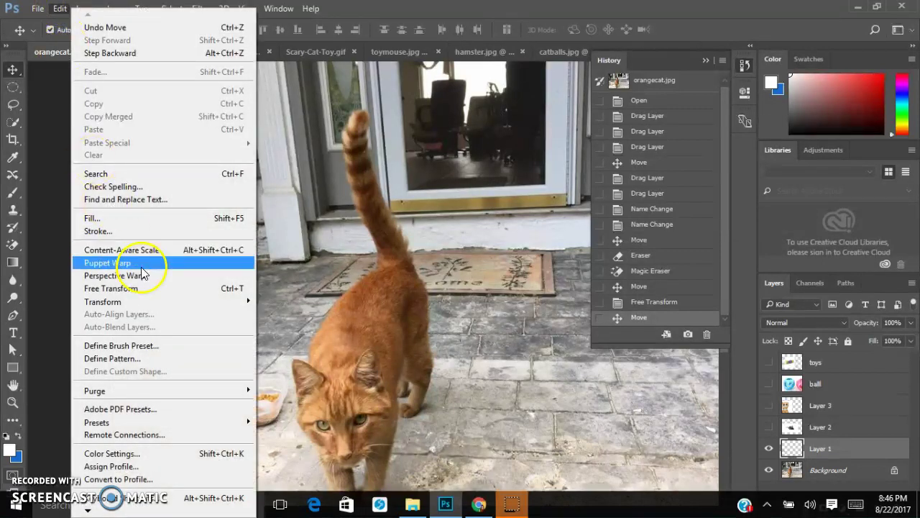
pyautogui.moveTo(152, 303)
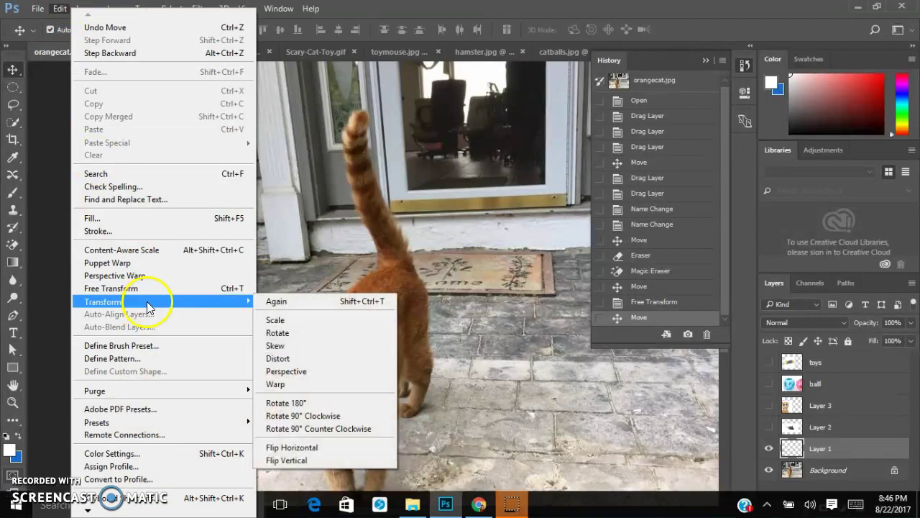
pyautogui.click(312, 449)
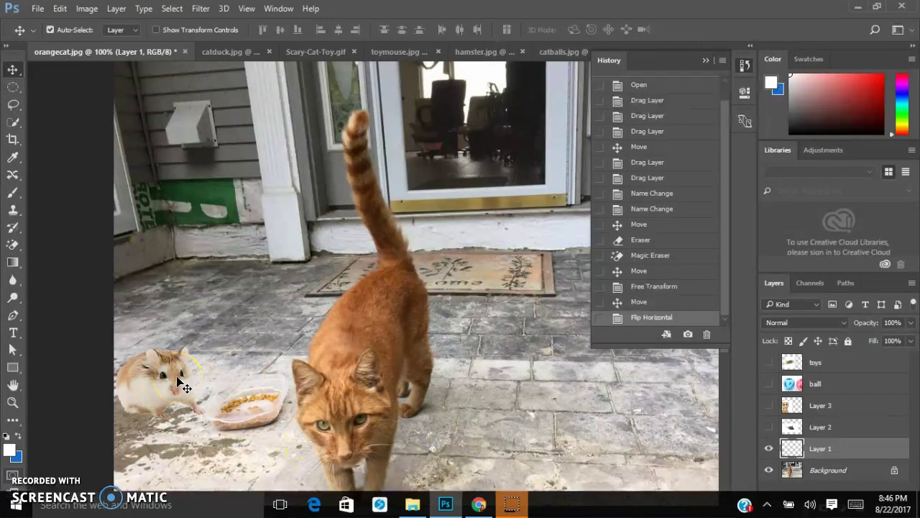
# Step: Flip the hamster horizontally and back with Free Transform, rotate it about 6.85° counter-clockwise, and apply the transform
pyautogui.hotkey('ctrl', 't')
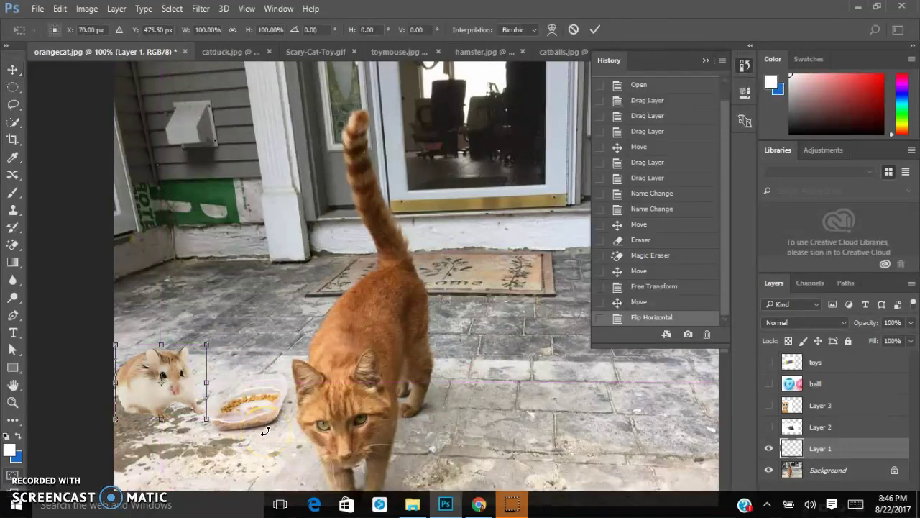
pyautogui.rightClick(182, 373)
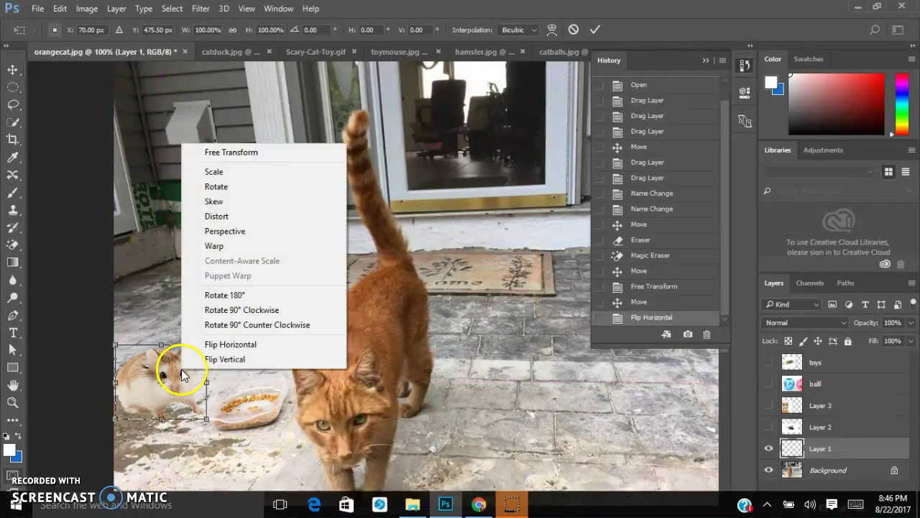
pyautogui.click(241, 347)
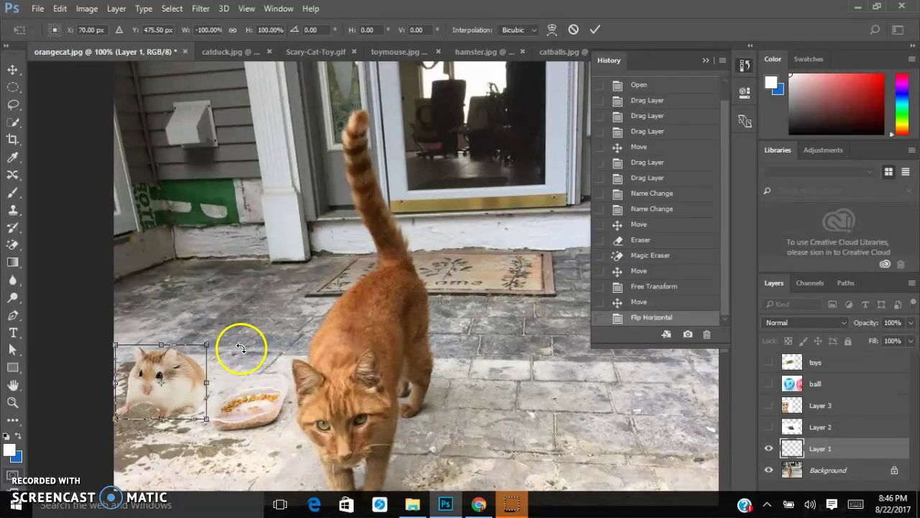
pyautogui.rightClick(180, 394)
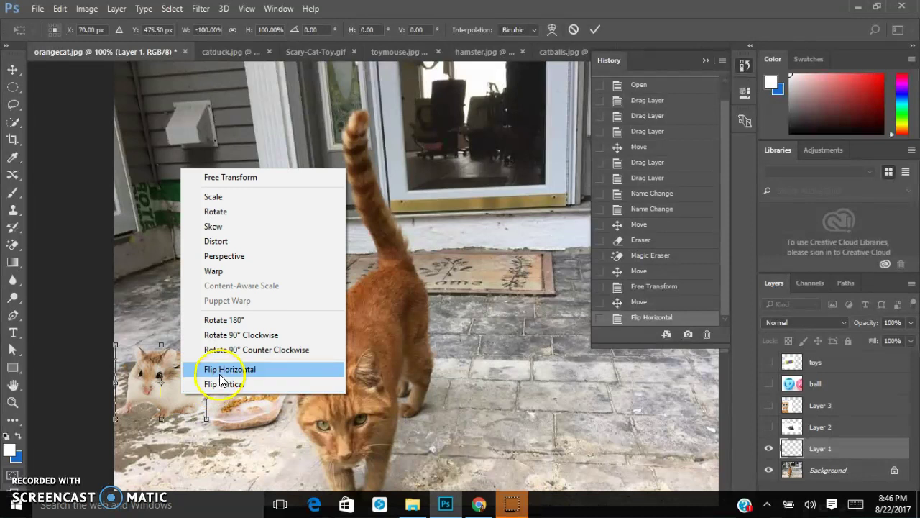
pyautogui.click(212, 369)
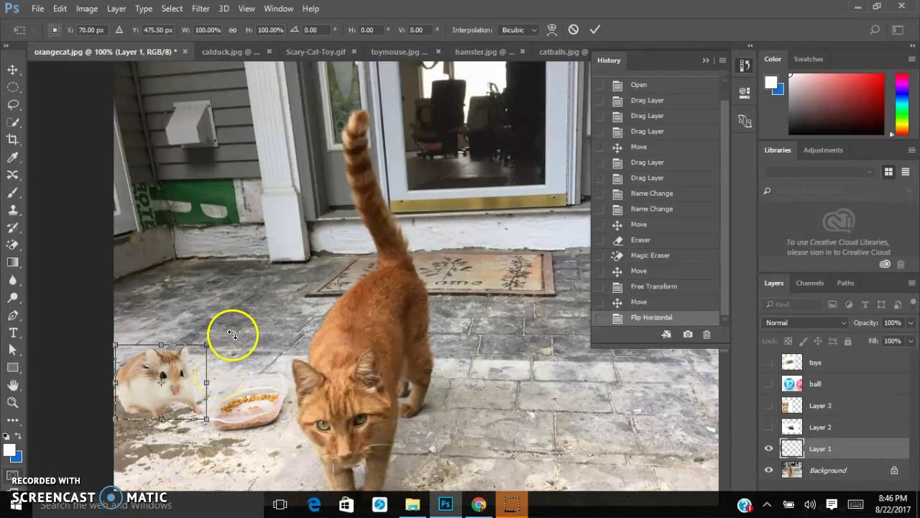
pyautogui.moveTo(220, 329)
pyautogui.mouseDown()
pyautogui.moveTo(206, 309)
pyautogui.moveTo(230, 350)
pyautogui.moveTo(225, 324)
pyautogui.moveTo(215, 323)
pyautogui.mouseUp()
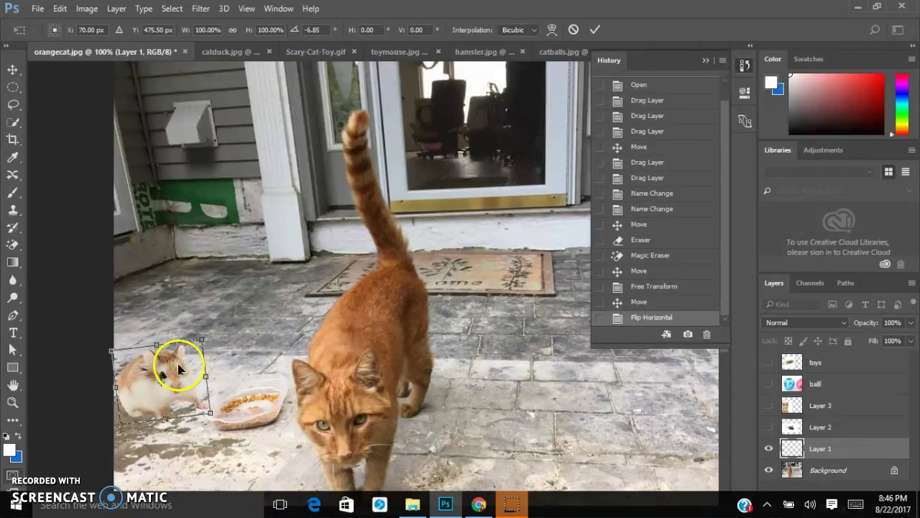
pyautogui.press('Return')
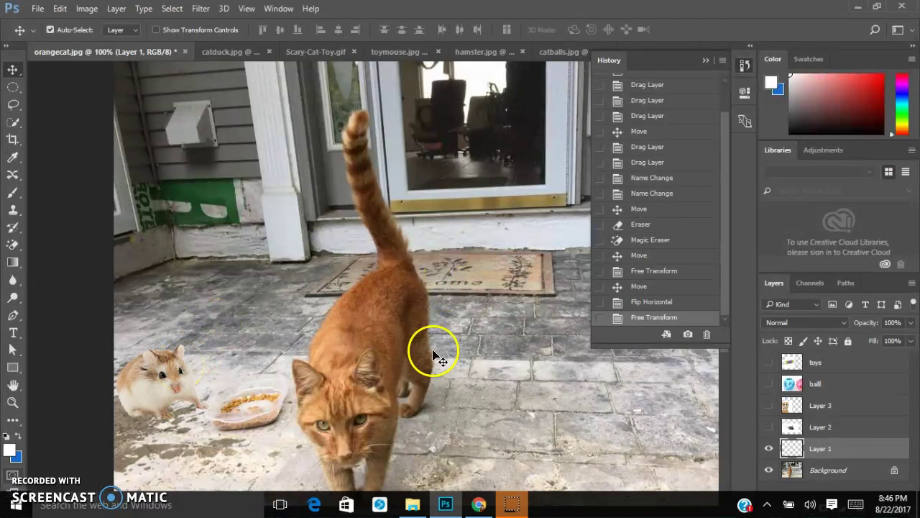
# Step: Show the Navigator, examine the cat's face and the hamster at about 349% zoom, and return to 100%
pyautogui.click(282, 9)
pyautogui.click(338, 345)
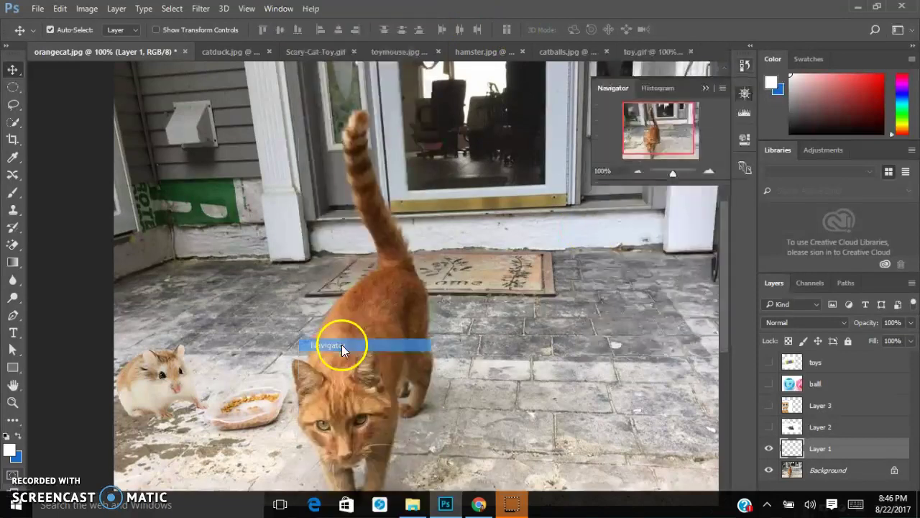
pyautogui.moveTo(672, 173); pyautogui.dragTo(681, 173)
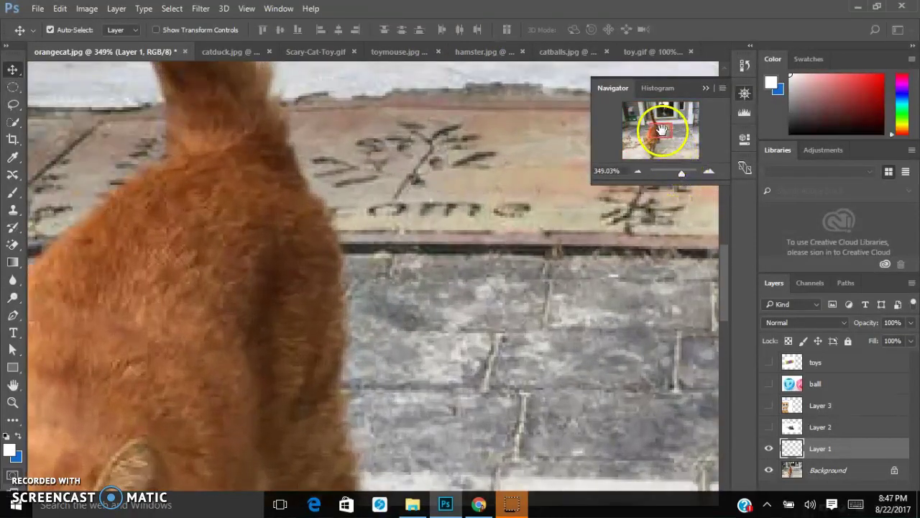
pyautogui.moveTo(661, 131); pyautogui.dragTo(648, 146)
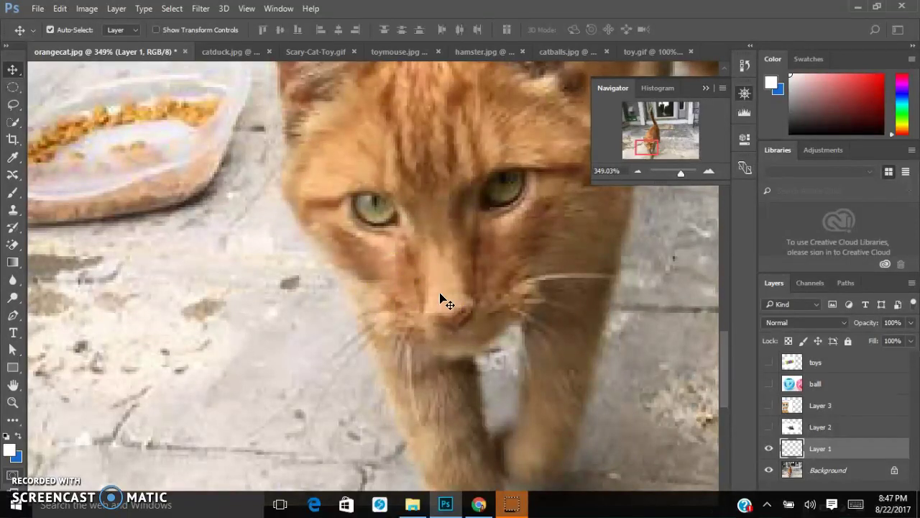
pyautogui.moveTo(651, 144)
pyautogui.mouseDown()
pyautogui.moveTo(653, 132)
pyautogui.moveTo(637, 151)
pyautogui.moveTo(637, 136)
pyautogui.mouseUp()
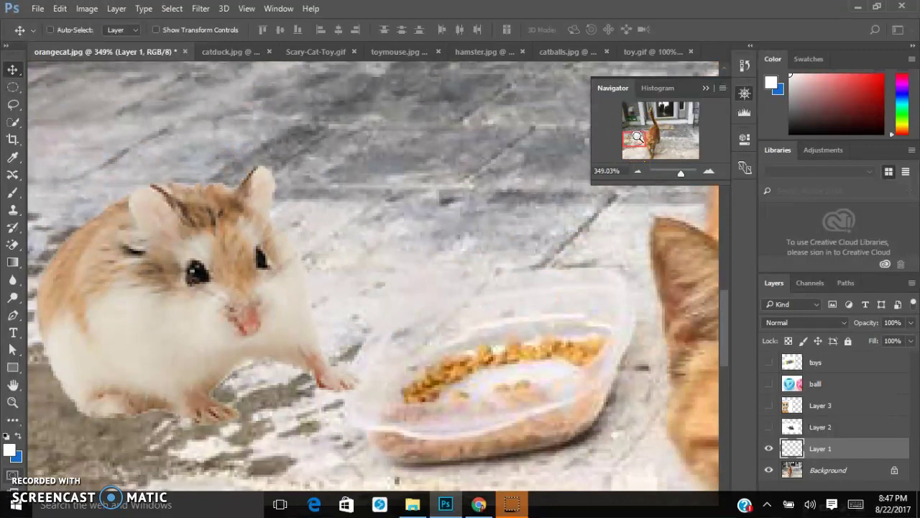
pyautogui.hotkey('ctrl', '1')
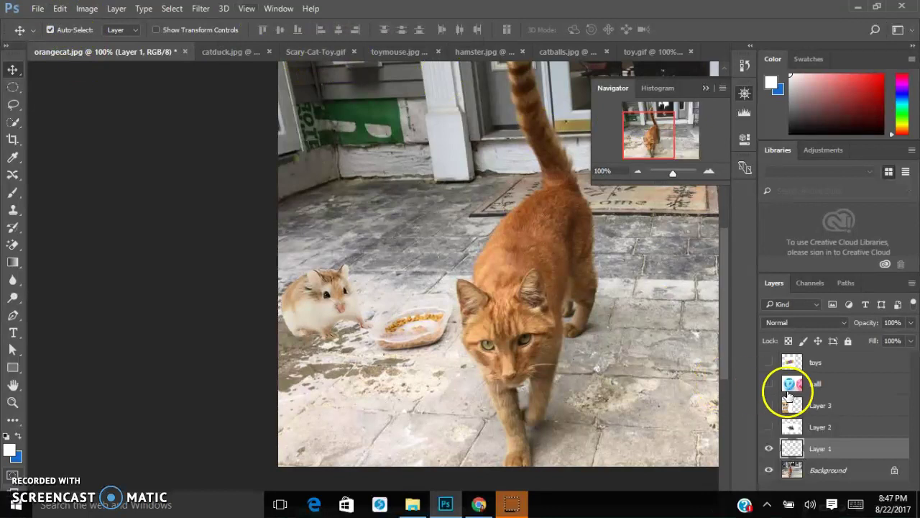
# Step: Show Layer 3 with the plush cat, scale it proportionally to about half size, and place it on the paving right of the orange cat
pyautogui.click(769, 407)
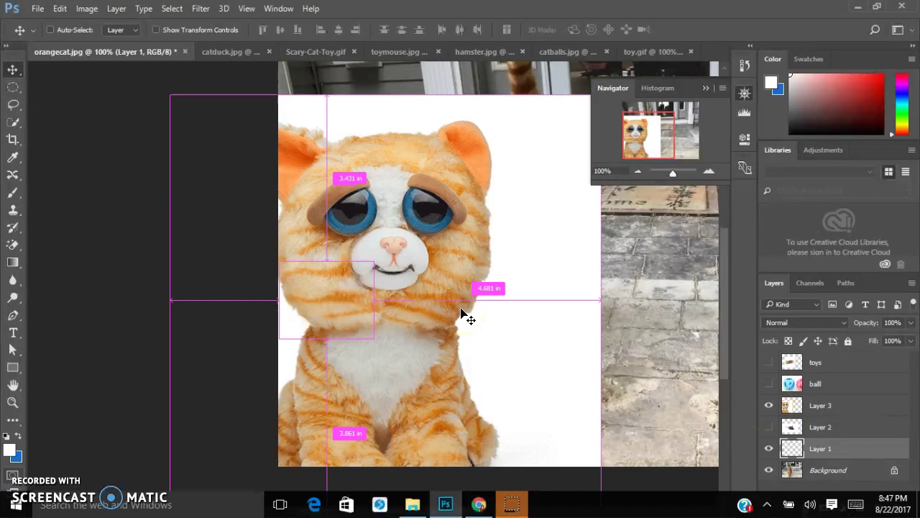
pyautogui.hotkey('ctrl', 't')
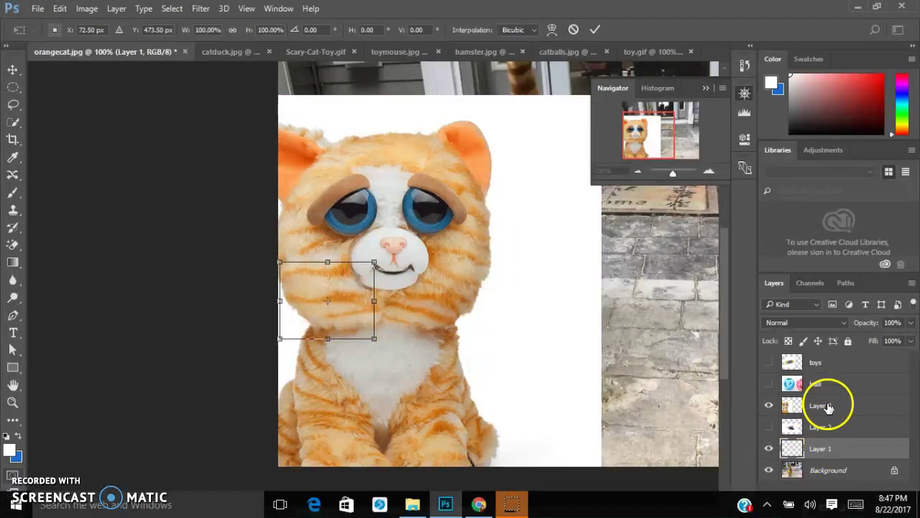
pyautogui.click(594, 30)
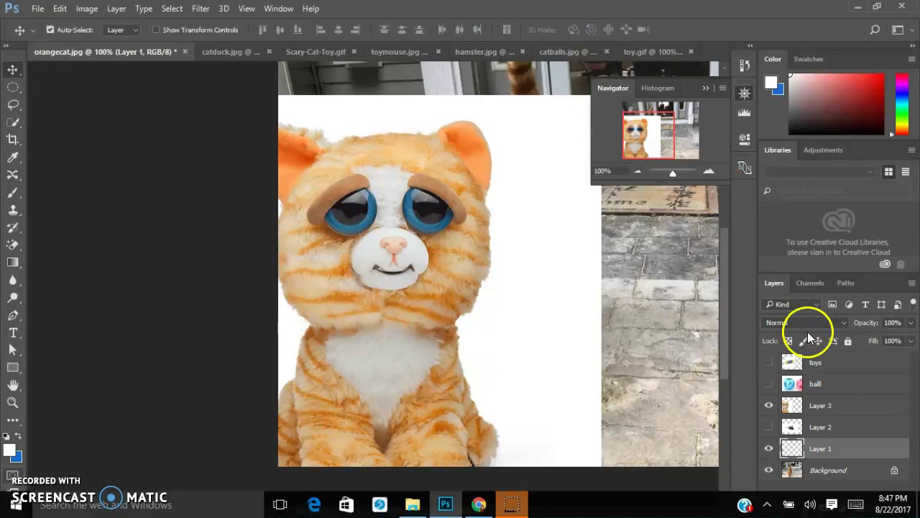
pyautogui.click(820, 405)
pyautogui.hotkey('ctrl', 't')
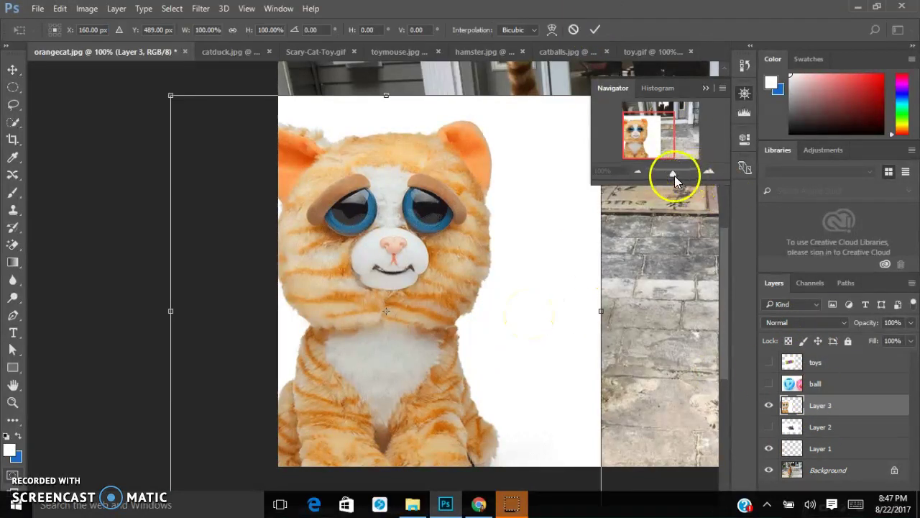
pyautogui.moveTo(673, 174); pyautogui.dragTo(669, 177)
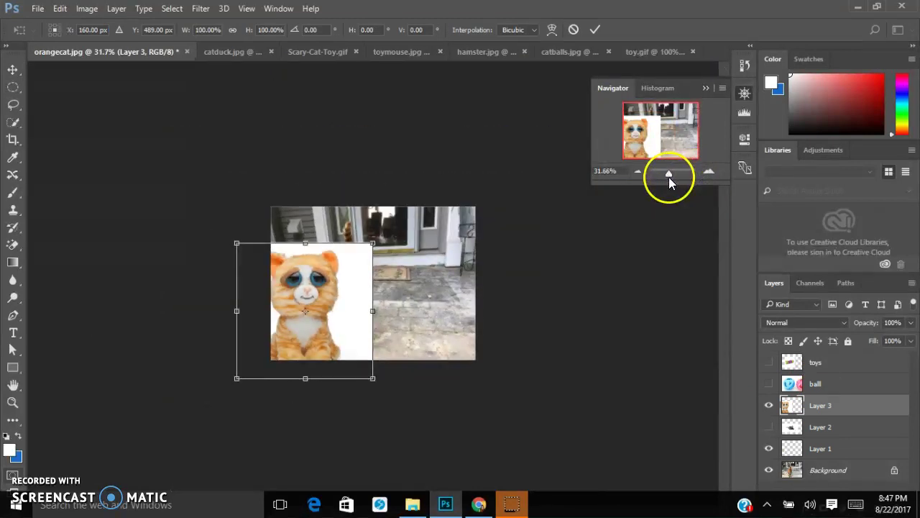
pyautogui.moveTo(237, 380); pyautogui.dragTo(318, 333)
pyautogui.moveTo(354, 305); pyautogui.dragTo(451, 330)
pyautogui.press('Return')
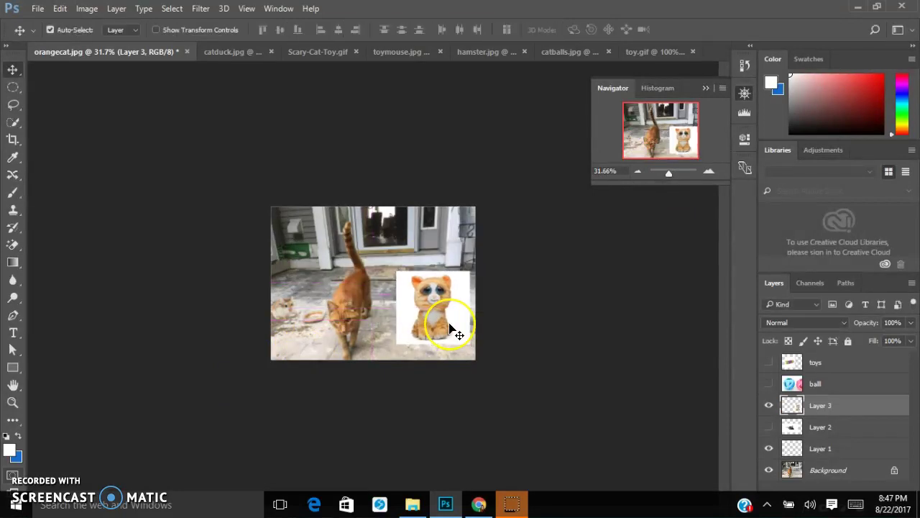
# Step: Erase the white background around the plush cat on Layer 3 with the Magic Eraser
pyautogui.hotkey('ctrl', '+')
pyautogui.hotkey('ctrl', '+')
pyautogui.hotkey('ctrl', '+')
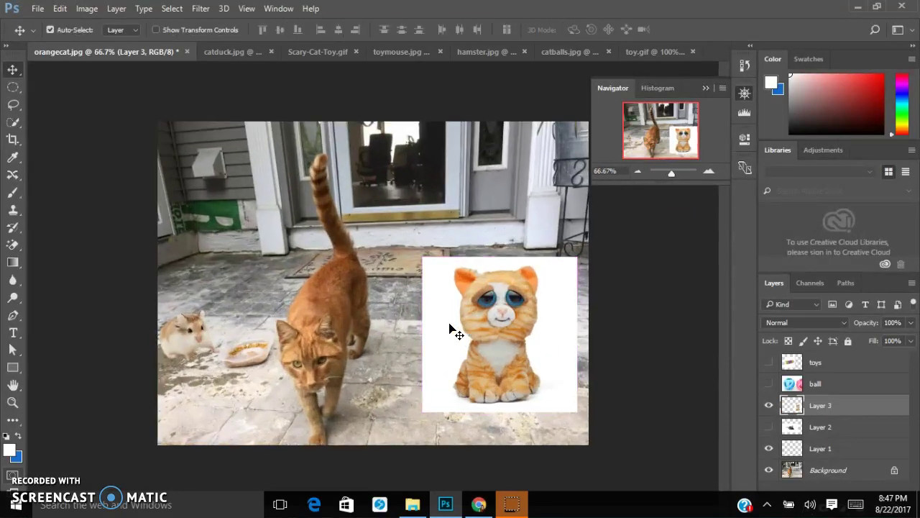
pyautogui.click(10, 252)
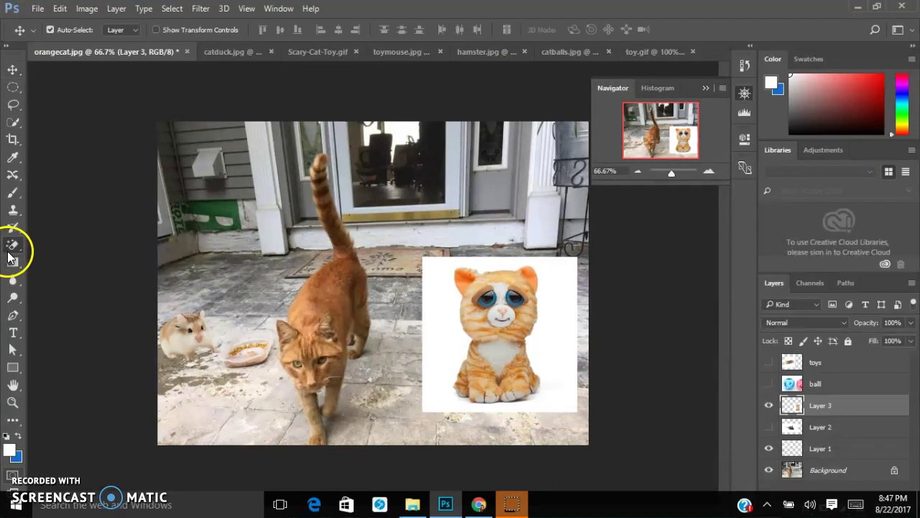
pyautogui.click(40, 270)
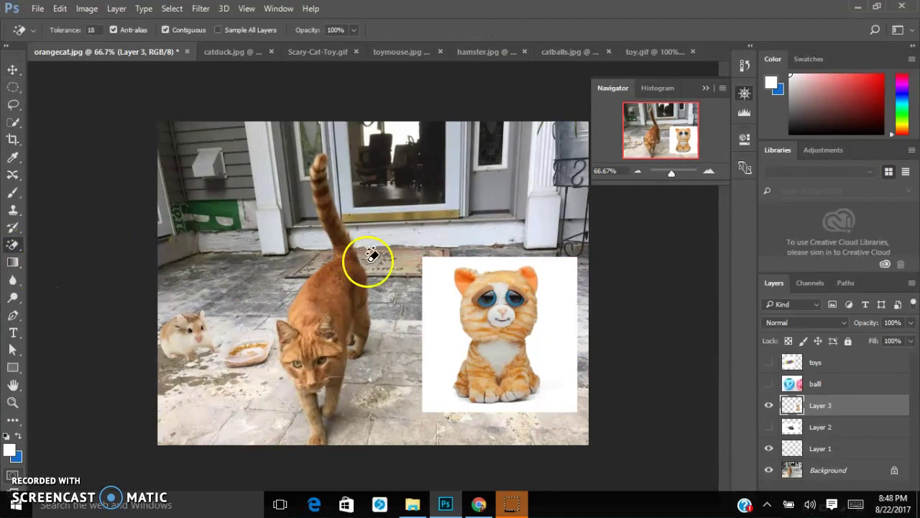
pyautogui.click(444, 316)
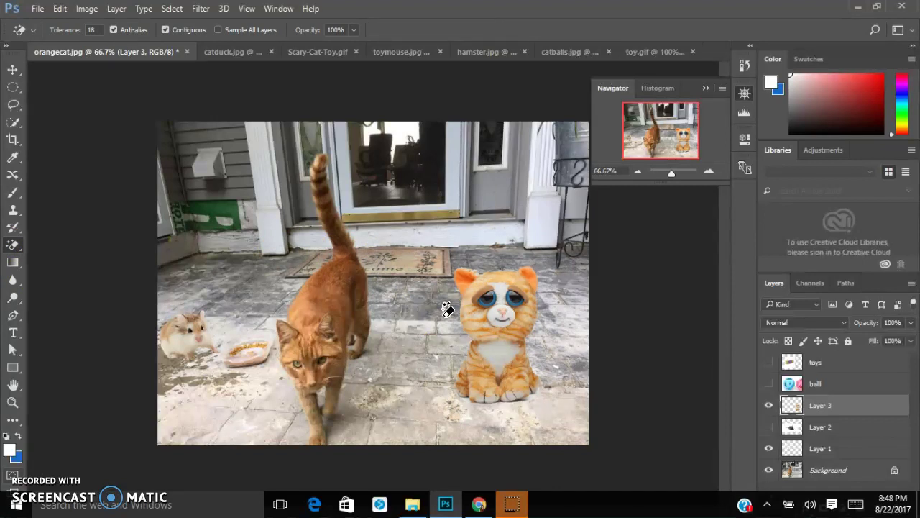
# Step: Set the Type tool's font to Angeline Vintage
pyautogui.click(14, 333)
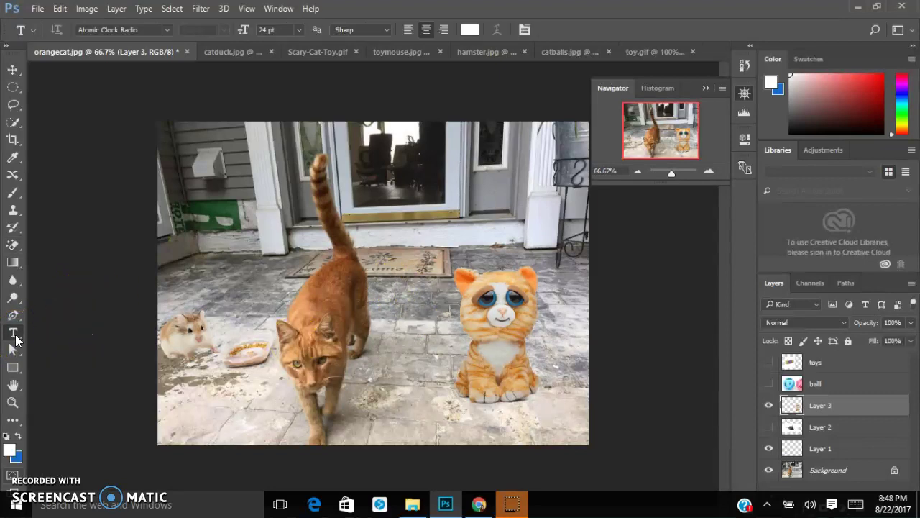
pyautogui.click(169, 30)
pyautogui.click(229, 85)
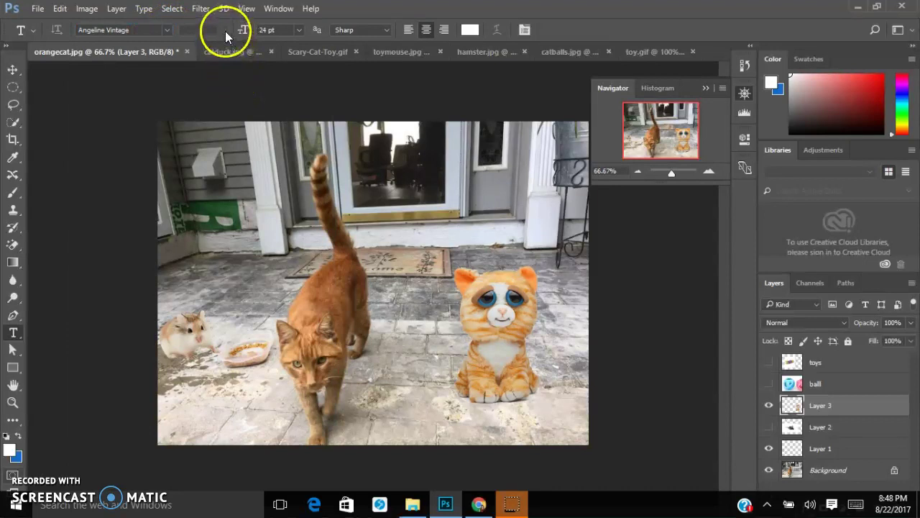
# Step: Try the Minion Pro font, look through its available styles, and change the font back to Angeline Vintage
pyautogui.click(167, 31)
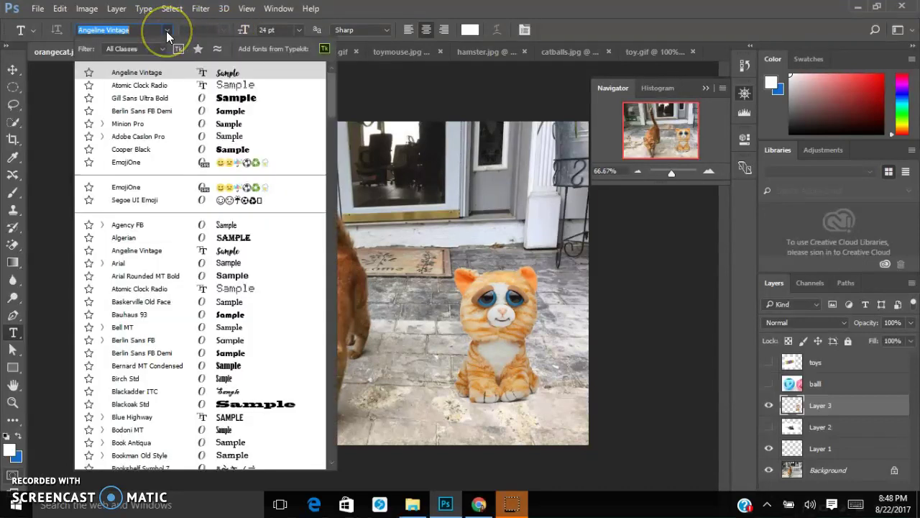
pyautogui.click(193, 123)
pyautogui.click(225, 30)
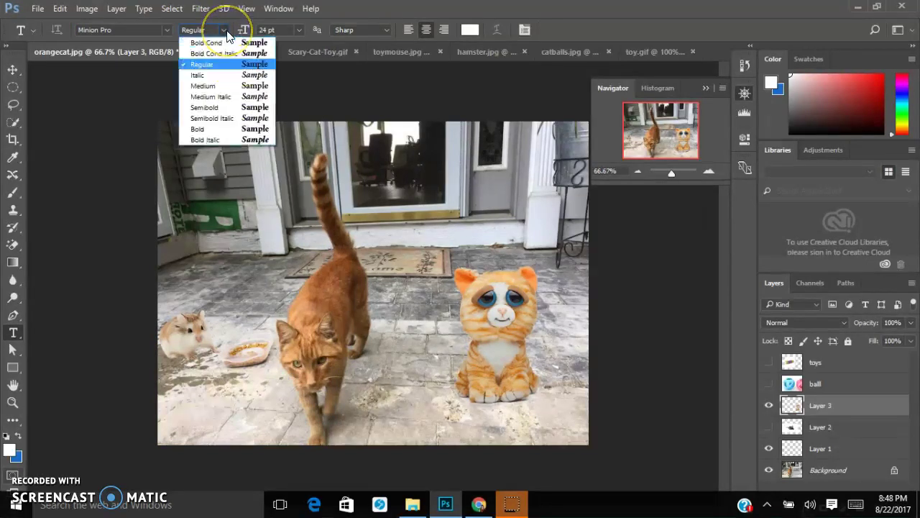
pyautogui.click(225, 30)
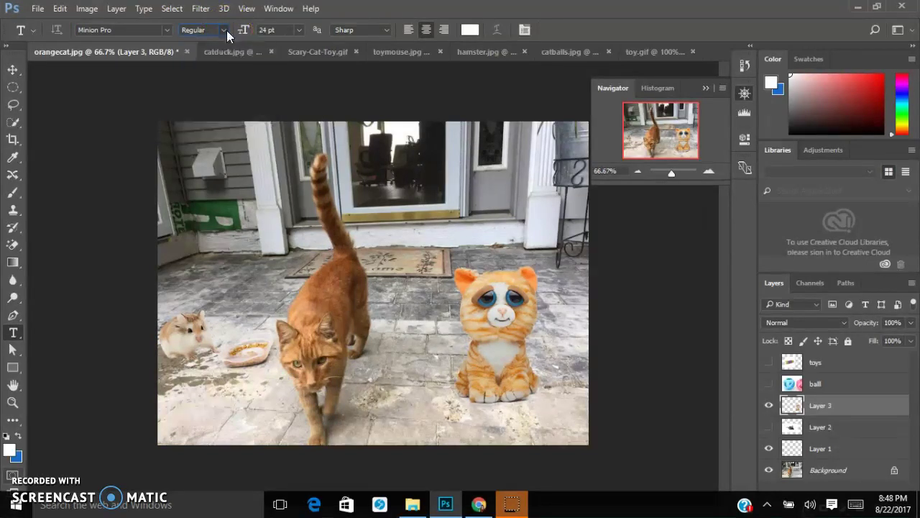
pyautogui.click(166, 29)
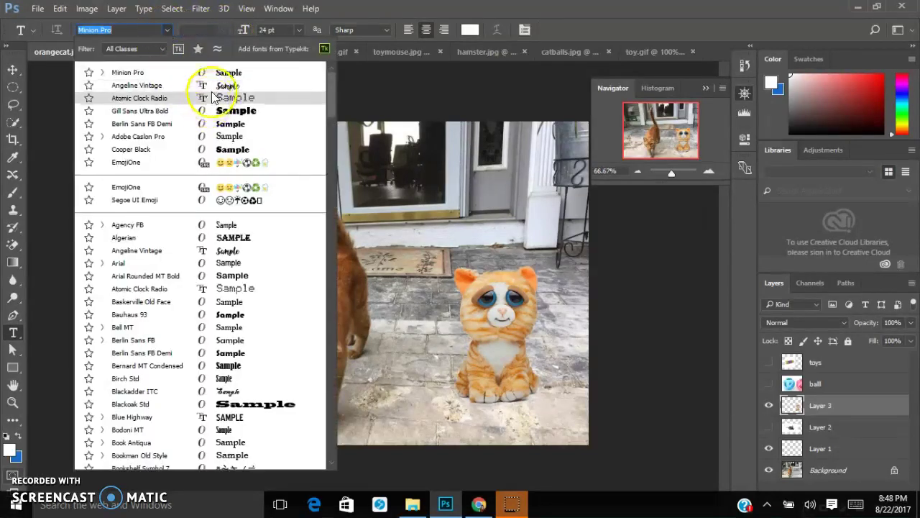
pyautogui.click(213, 88)
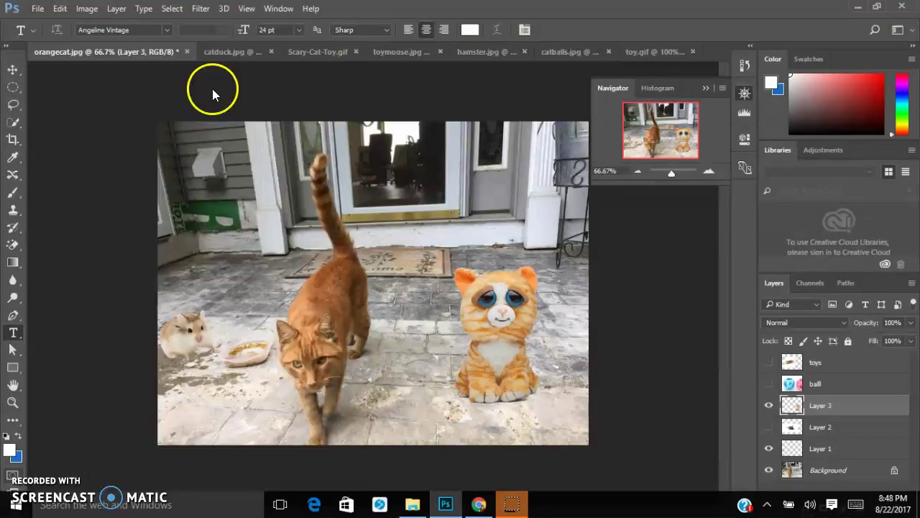
# Step: Set the text size to 80 pt and the text color to the brown #895732 sampled from the orange cat's head
pyautogui.click(299, 31)
pyautogui.click(300, 30)
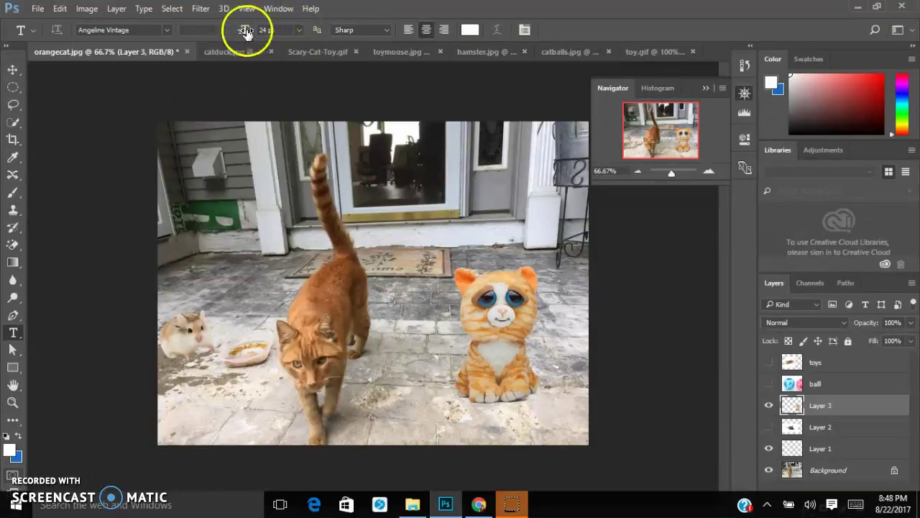
pyautogui.moveTo(245, 33)
pyautogui.mouseDown()
pyautogui.moveTo(284, 39)
pyautogui.moveTo(243, 34)
pyautogui.mouseUp()
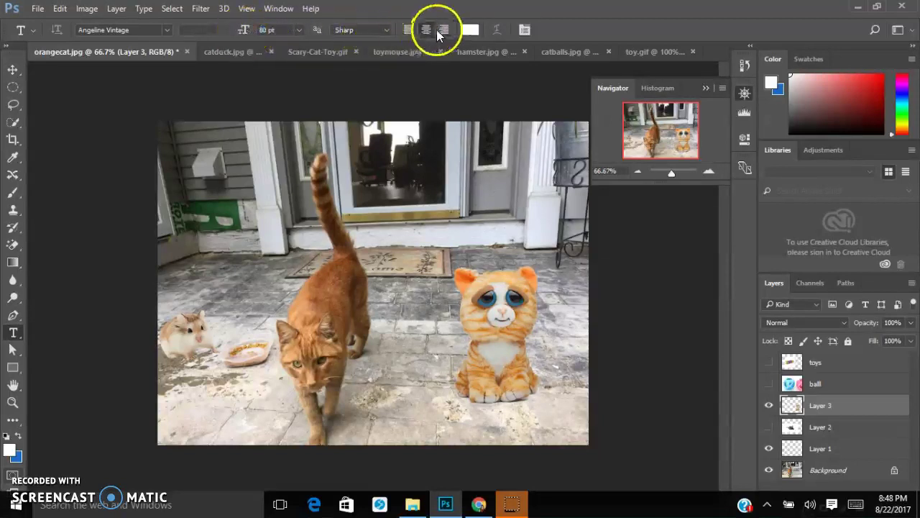
pyautogui.click(470, 31)
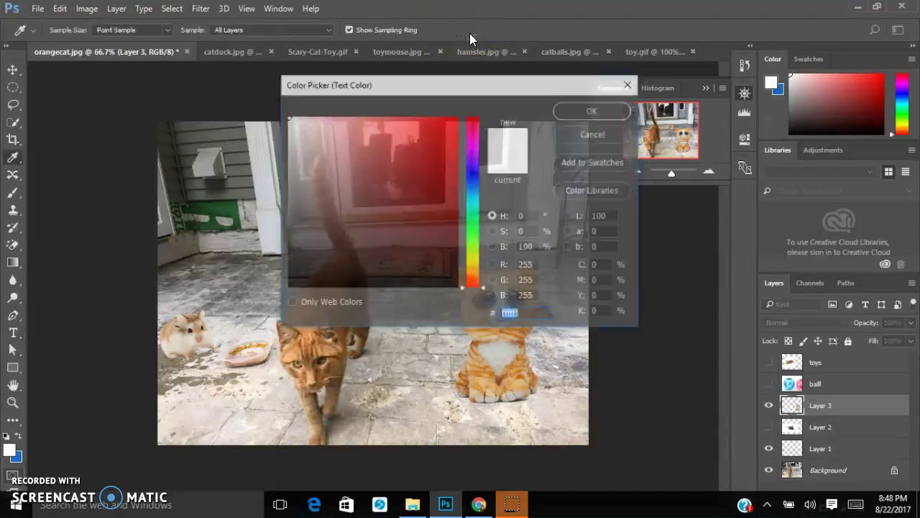
pyautogui.click(306, 351)
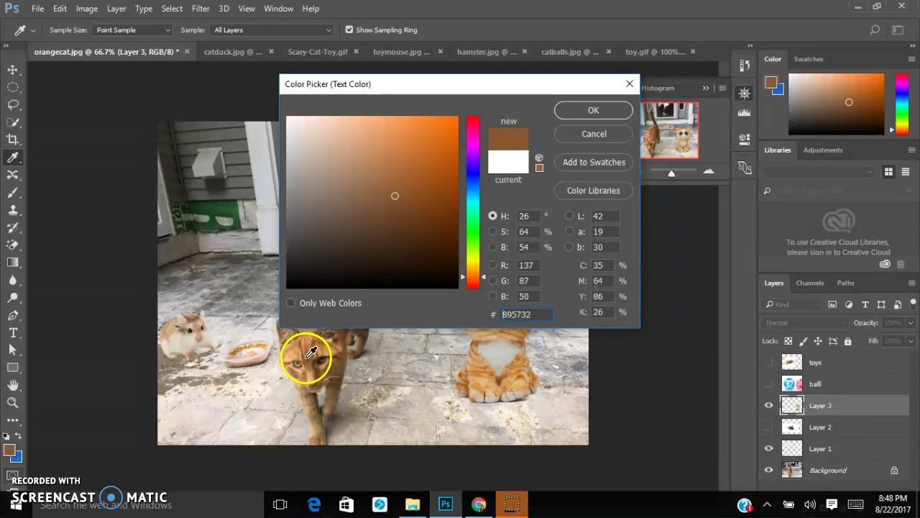
pyautogui.click(592, 111)
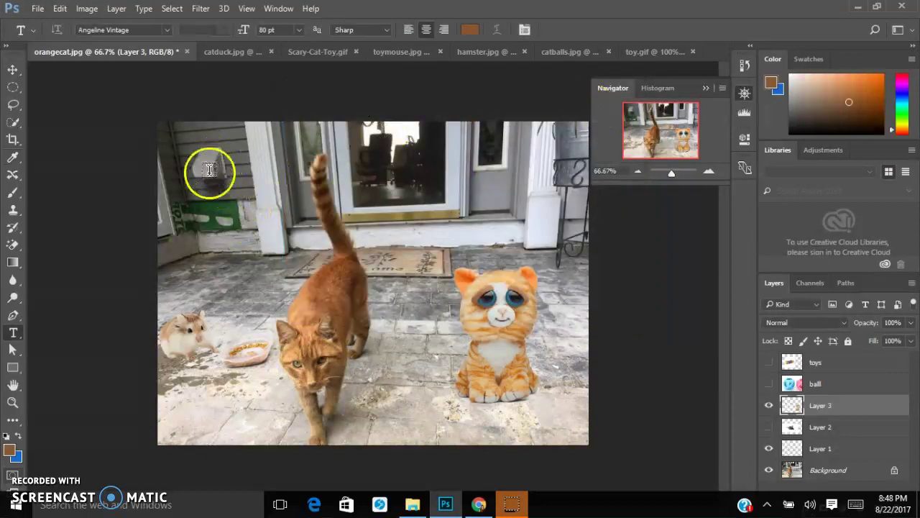
# Step: Add the text "Cats" over the gray siding at the upper-left of the photo
pyautogui.click(208, 164)
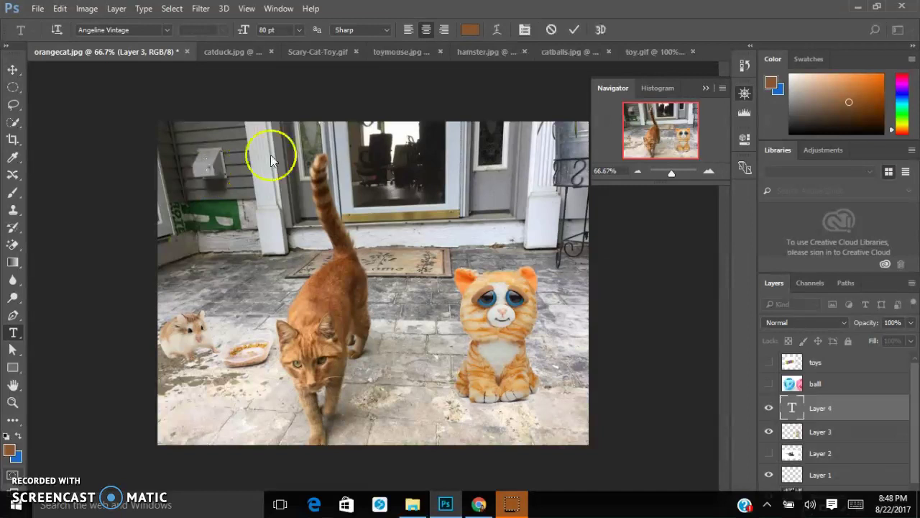
pyautogui.write('Cats')
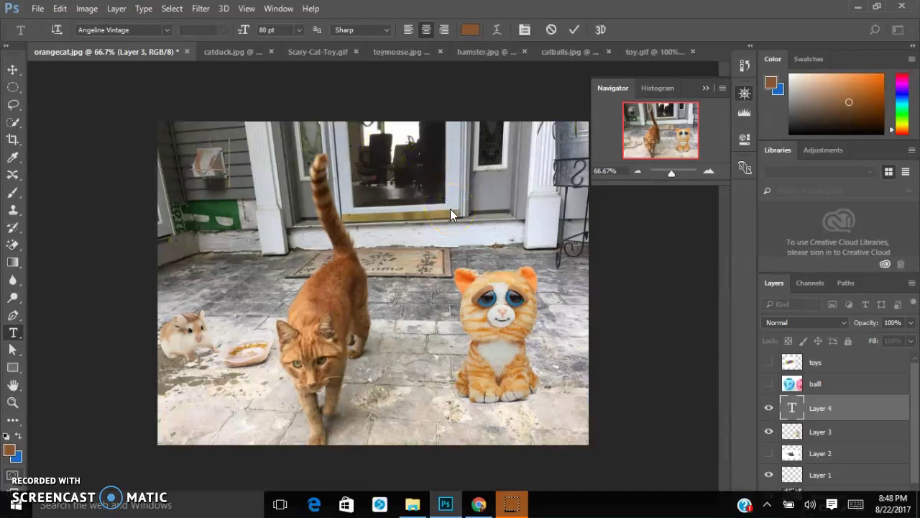
pyautogui.click(575, 30)
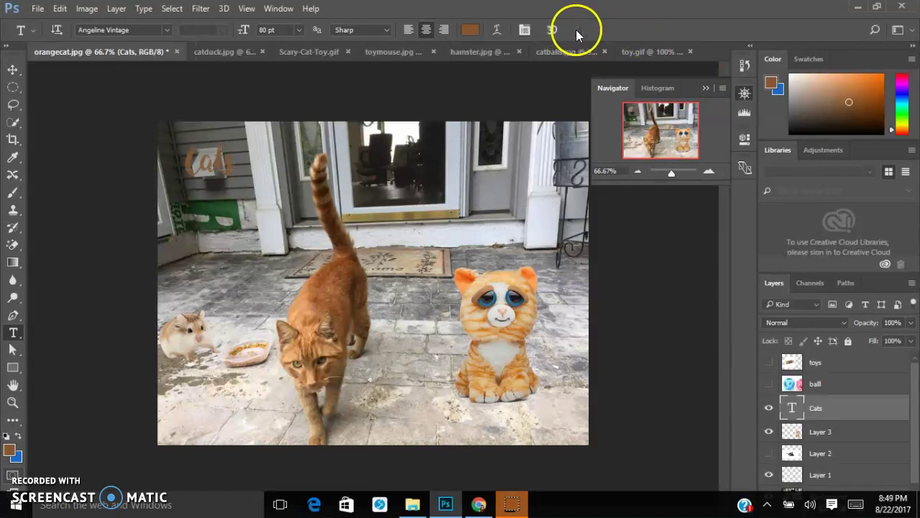
# Step: Move the "Cats" text above the plush cat and scale it to about 308%, placing it across the doorway
pyautogui.click(13, 69)
pyautogui.moveTo(203, 151); pyautogui.dragTo(490, 225)
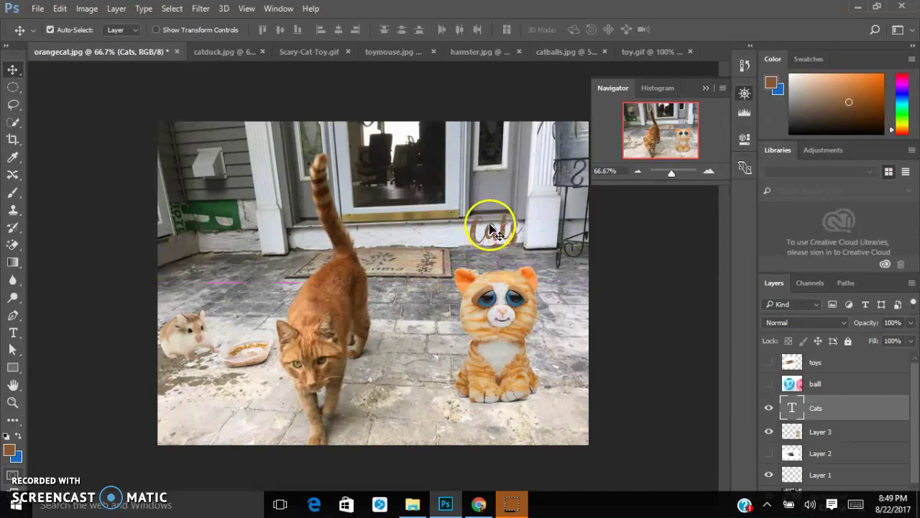
pyautogui.hotkey('ctrl', 't')
pyautogui.moveTo(468, 256); pyautogui.dragTo(340, 335)
pyautogui.moveTo(434, 294); pyautogui.dragTo(474, 203)
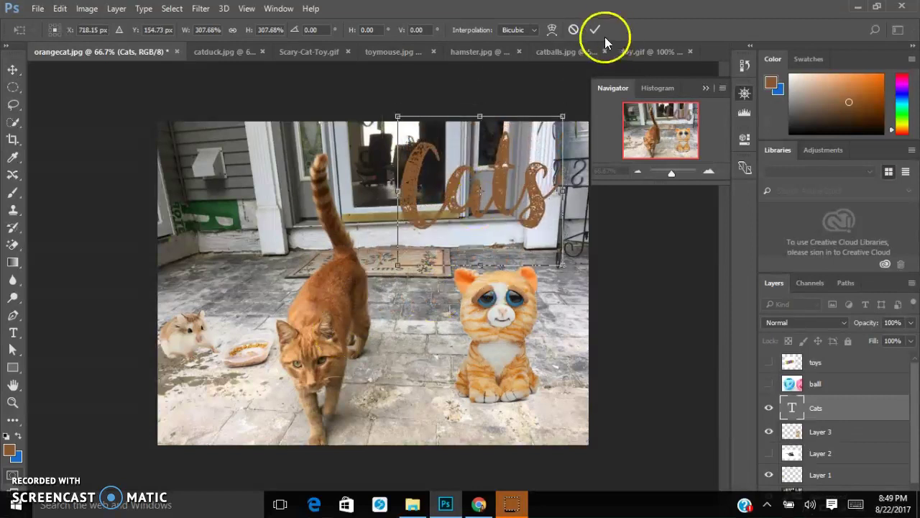
pyautogui.click(596, 32)
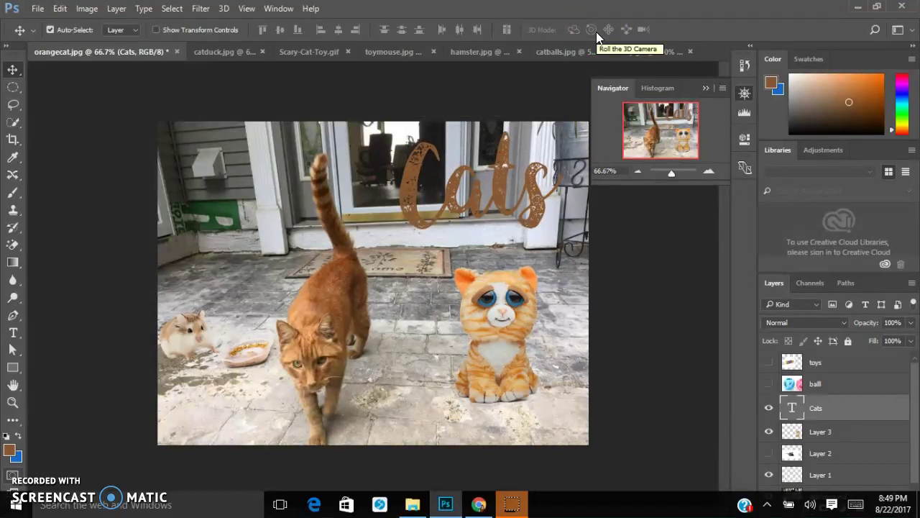
# Step: Warp the "Cats" text with a horizontal Arc style, a bend of about +16% and horizontal distortion of about -40%
pyautogui.click(13, 332)
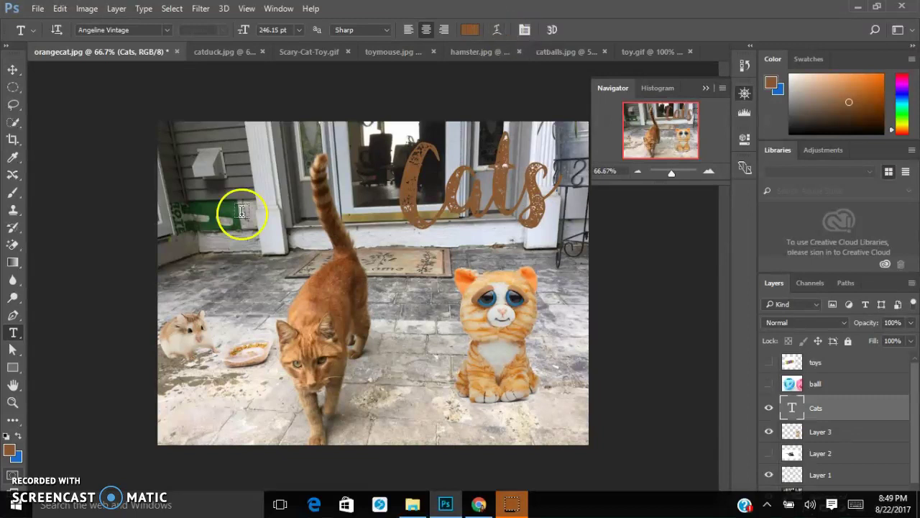
pyautogui.click(500, 35)
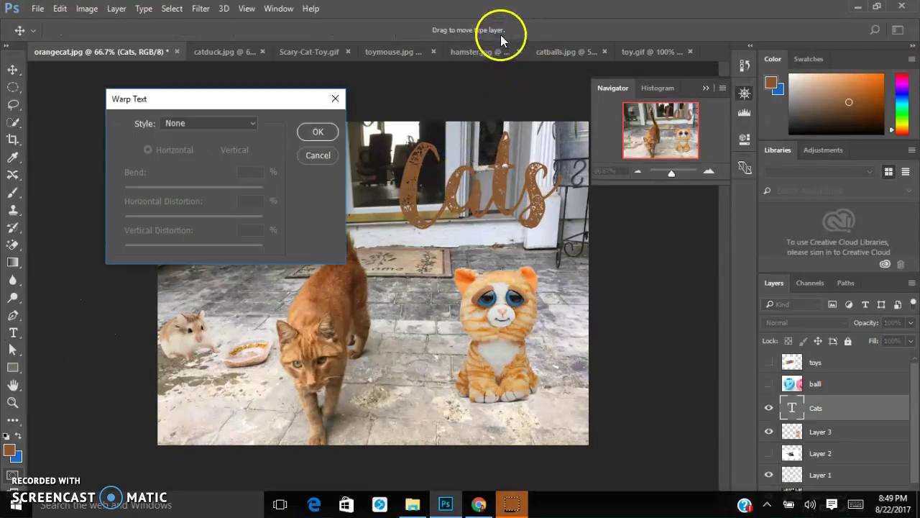
pyautogui.click(235, 126)
pyautogui.click(224, 161)
pyautogui.moveTo(228, 188); pyautogui.dragTo(166, 217)
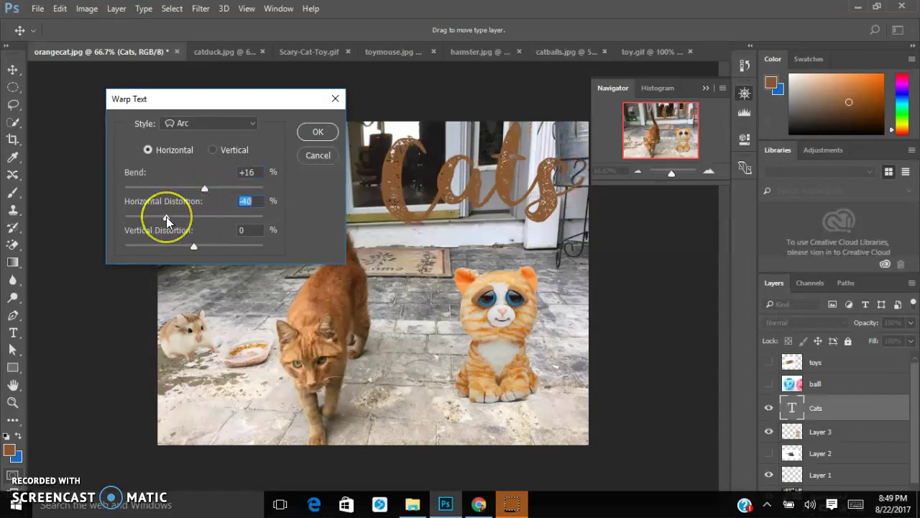
pyautogui.click(318, 132)
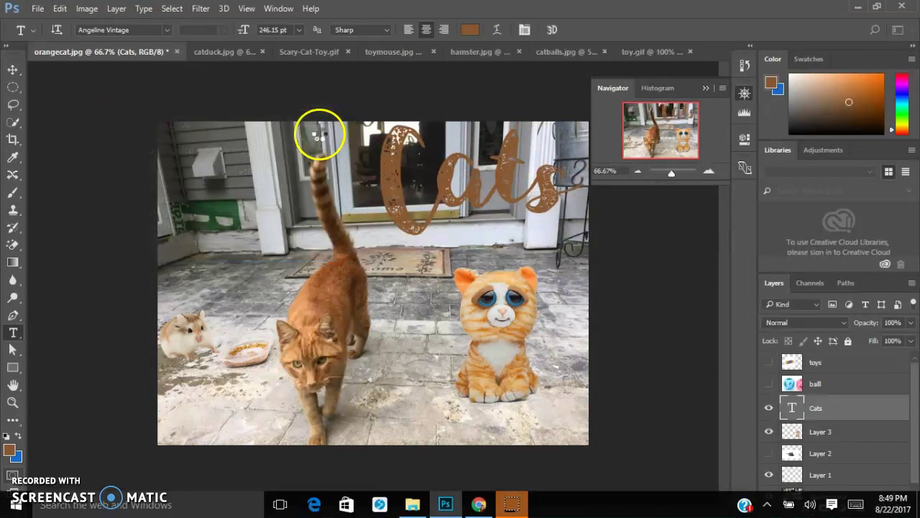